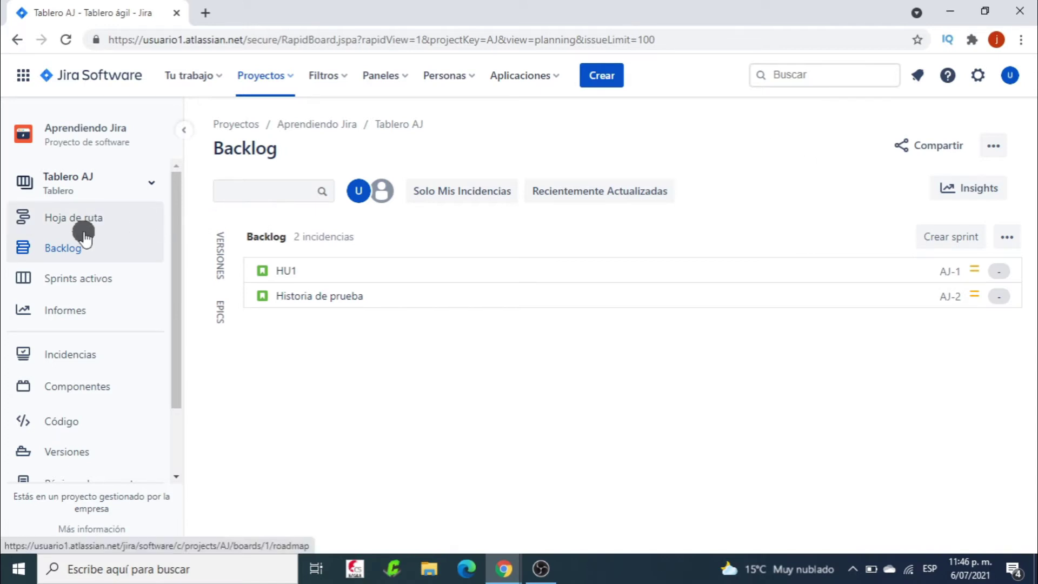
Open the Permisos page in the project configuration of Aprendiendo Jira
{"action": "scroll", "coordinate": [84, 281], "scroll_direction": "down", "scroll_amount": 2}
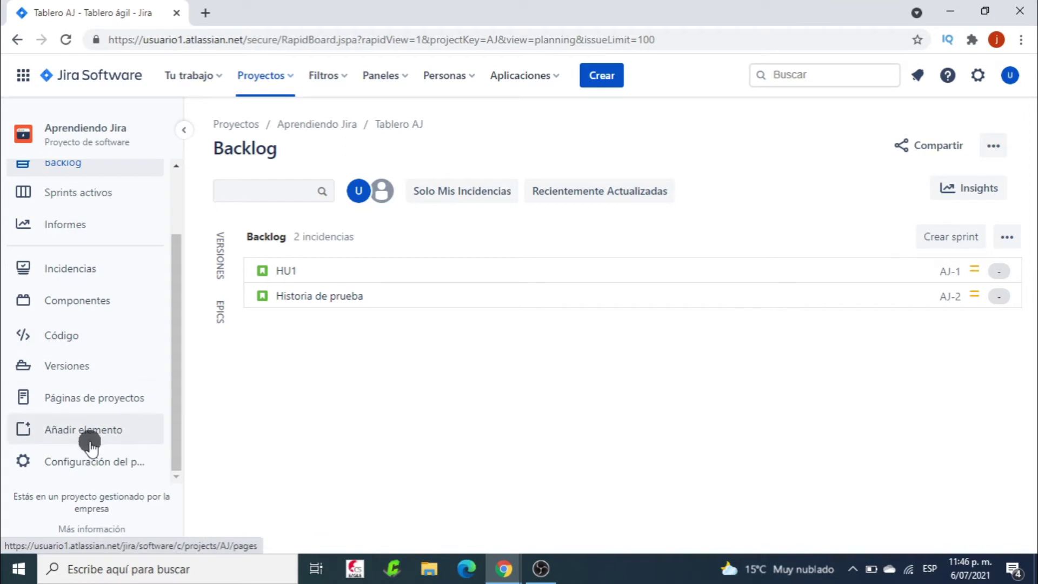
{"action": "left_click", "coordinate": [99, 464]}
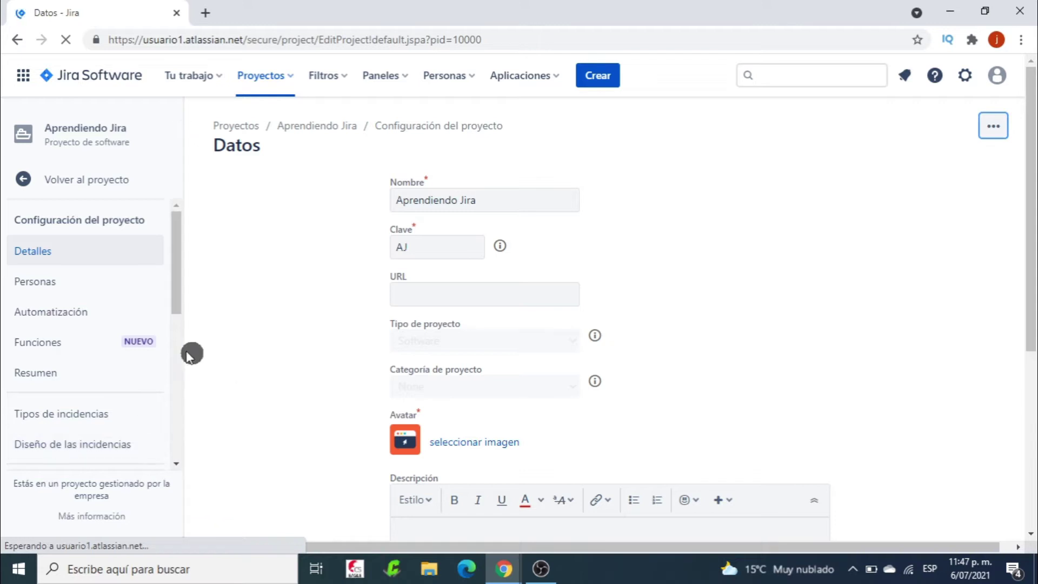
{"action": "scroll", "coordinate": [91, 323], "scroll_direction": "down", "scroll_amount": 1}
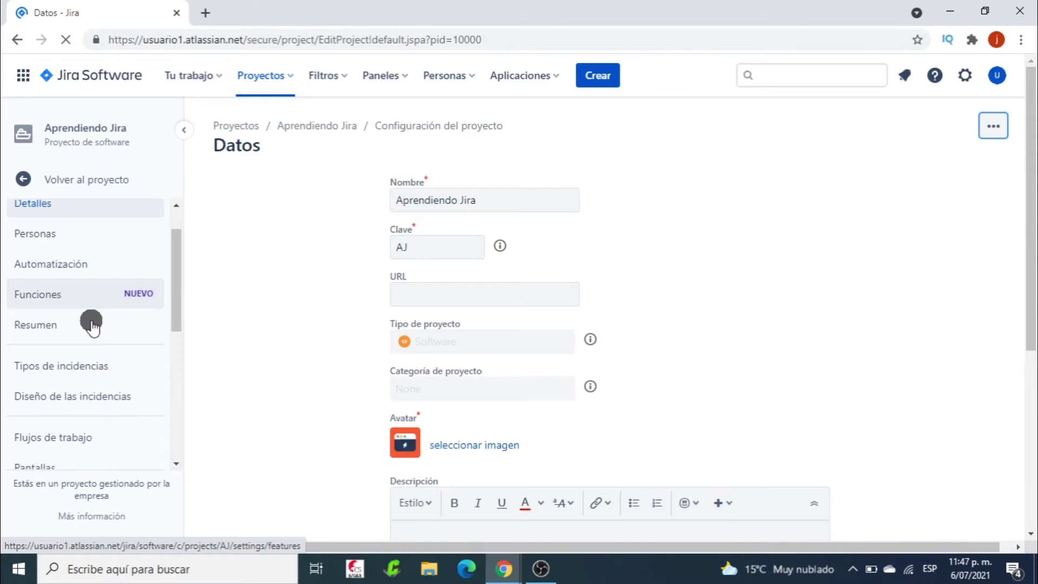
{"action": "scroll", "coordinate": [91, 323], "scroll_direction": "down", "scroll_amount": 6}
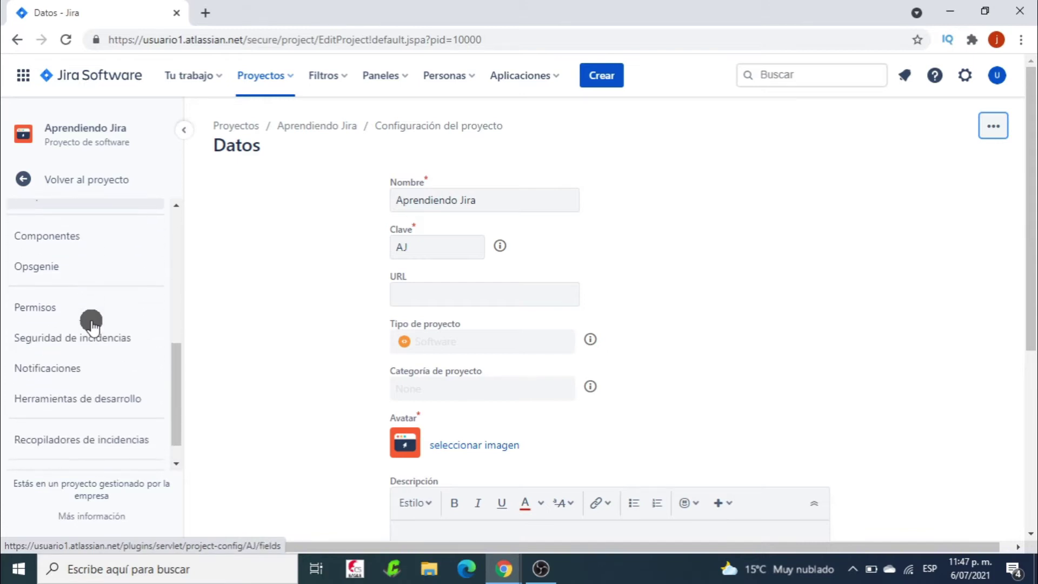
{"action": "scroll", "coordinate": [91, 323], "scroll_direction": "down", "scroll_amount": 1}
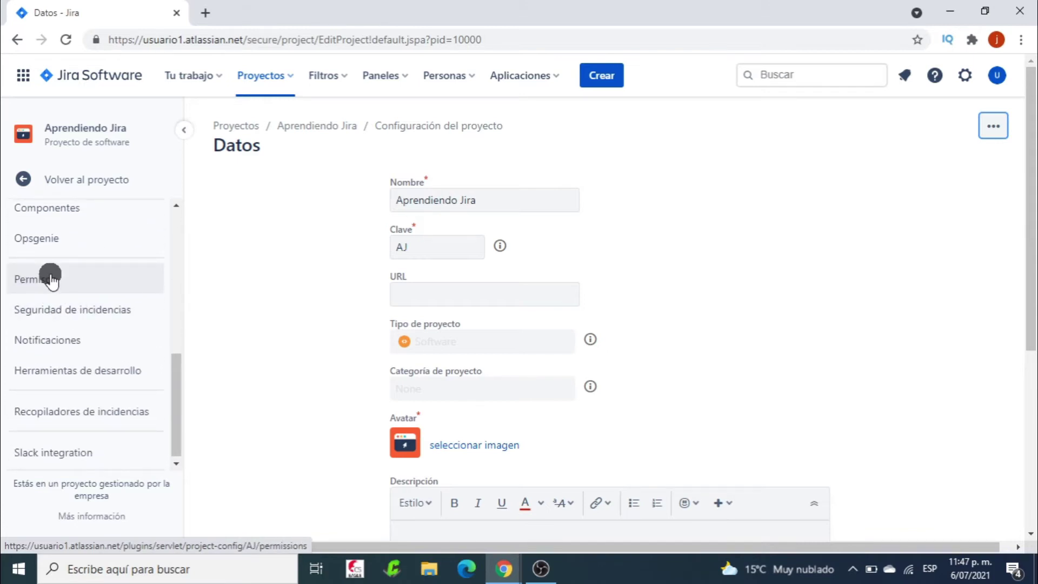
{"action": "left_click", "coordinate": [52, 279]}
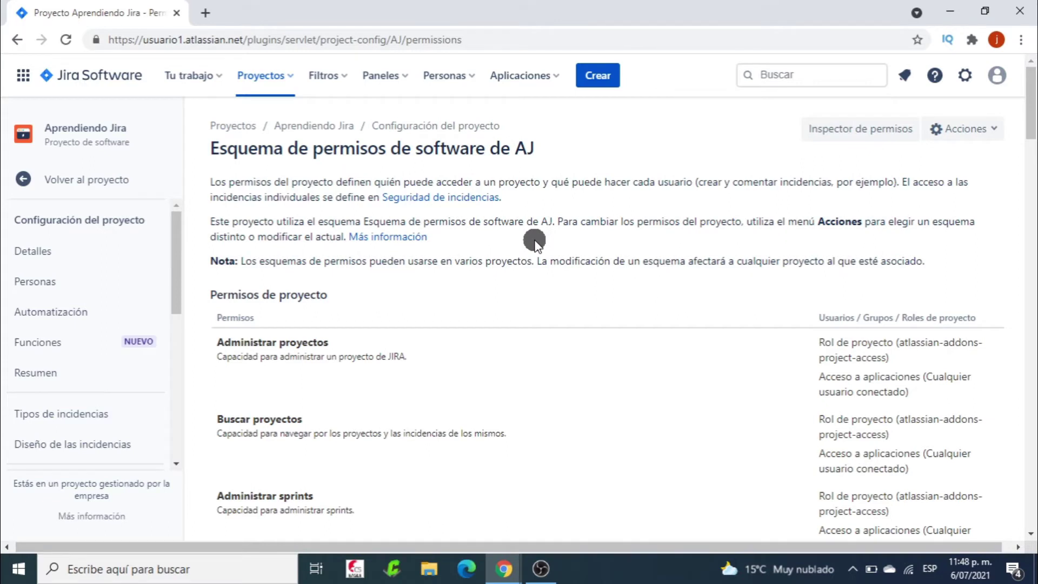
Review the project, issue, comment, attachment and time-tracking permissions and their assigned roles in the AJ software permission scheme
{"action": "scroll", "coordinate": [536, 240], "scroll_direction": "down", "scroll_amount": 10}
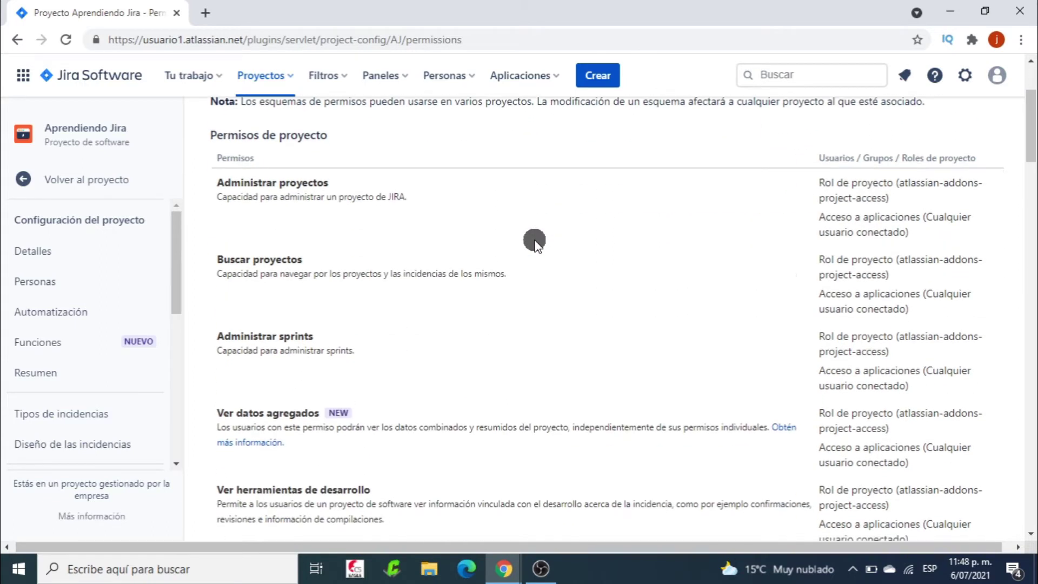
{"action": "scroll", "coordinate": [535, 241], "scroll_direction": "down", "scroll_amount": 12}
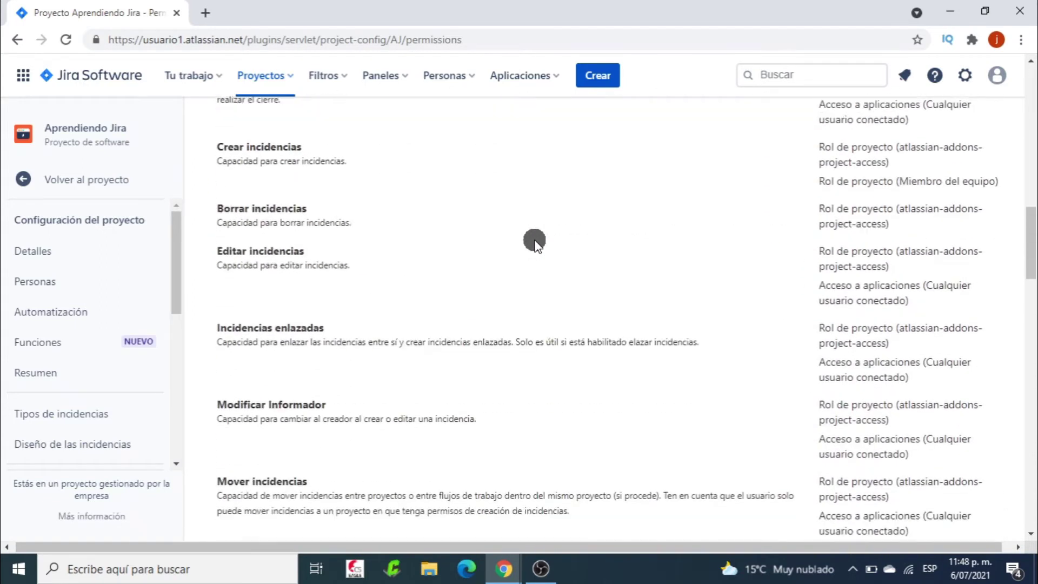
{"action": "scroll", "coordinate": [535, 242], "scroll_direction": "down", "scroll_amount": 14}
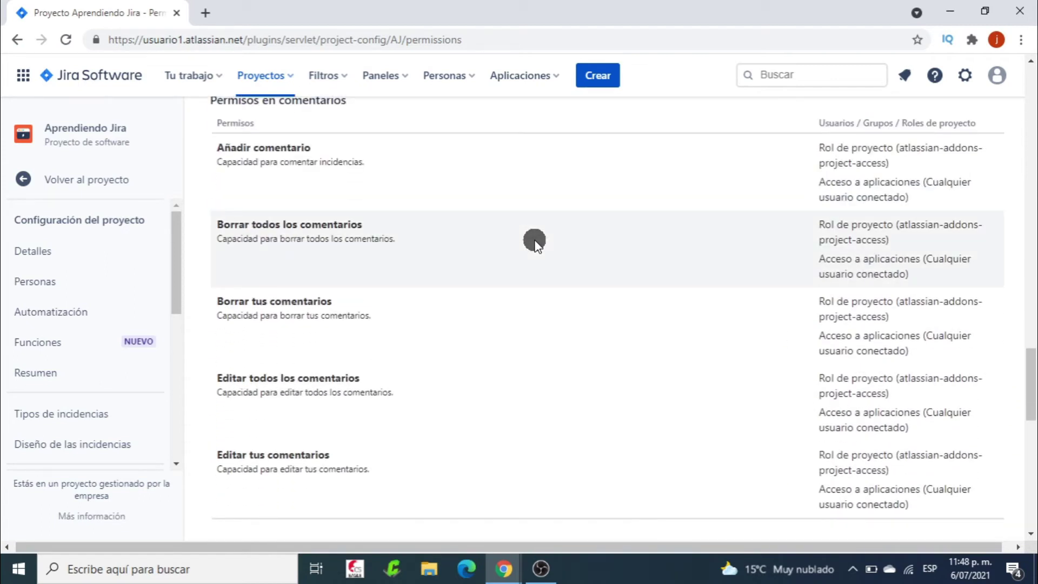
{"action": "scroll", "coordinate": [536, 242], "scroll_direction": "down", "scroll_amount": 7}
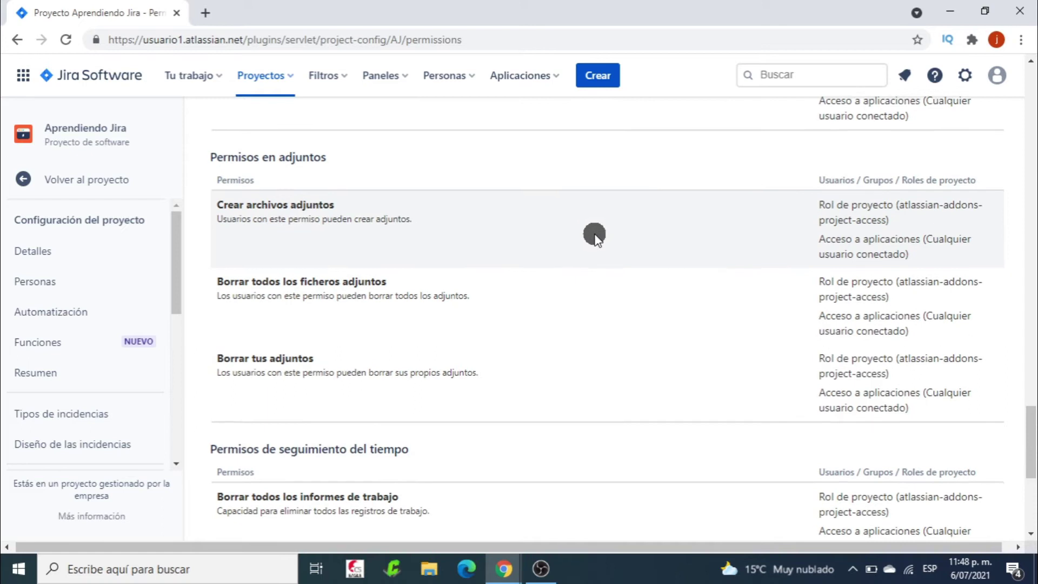
{"action": "scroll", "coordinate": [594, 235], "scroll_direction": "down", "scroll_amount": 6}
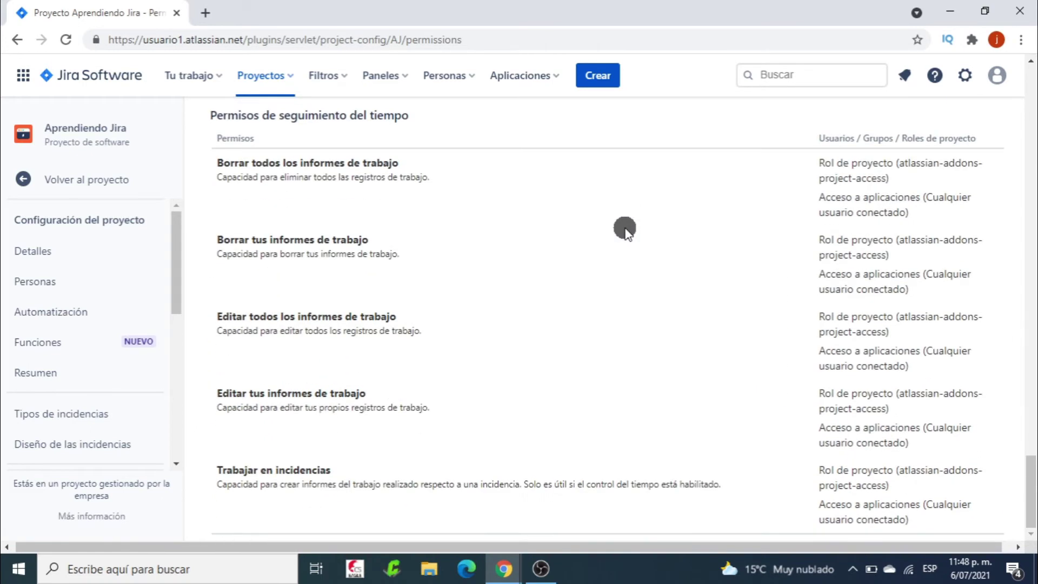
{"action": "scroll", "coordinate": [679, 292], "scroll_direction": "right", "scroll_amount": 1}
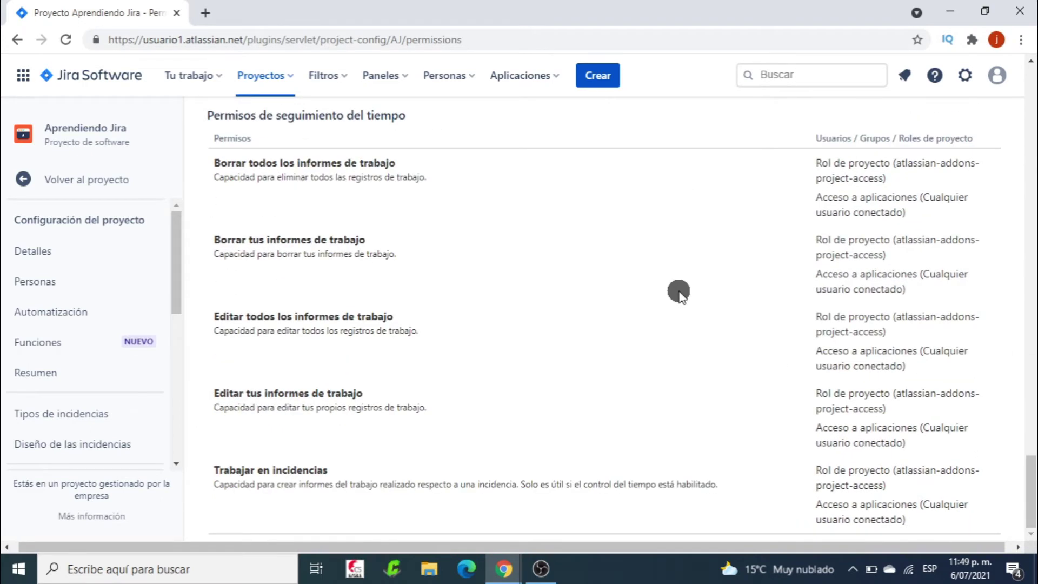
{"action": "scroll", "coordinate": [679, 292], "scroll_direction": "up", "scroll_amount": 7}
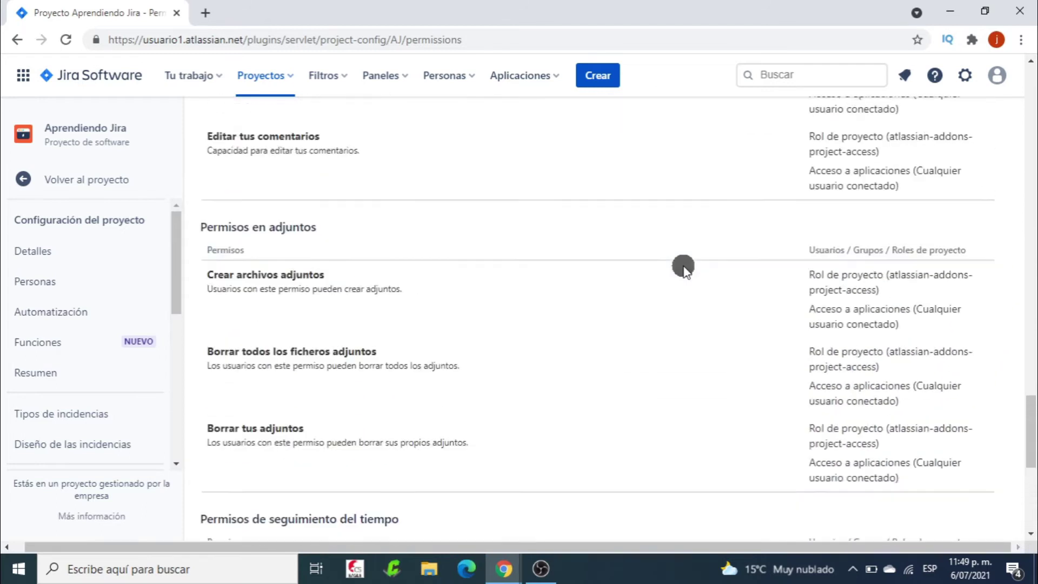
{"action": "scroll", "coordinate": [683, 266], "scroll_direction": "up", "scroll_amount": 20}
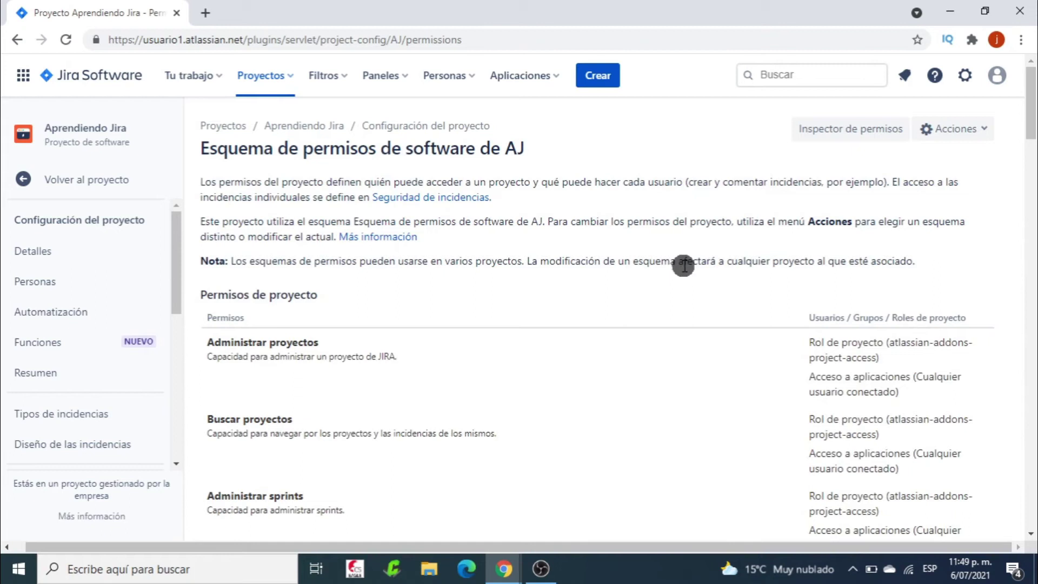
{"action": "scroll", "coordinate": [682, 266], "scroll_direction": "down", "scroll_amount": 1}
{"action": "scroll", "coordinate": [682, 266], "scroll_direction": "down", "scroll_amount": 2}
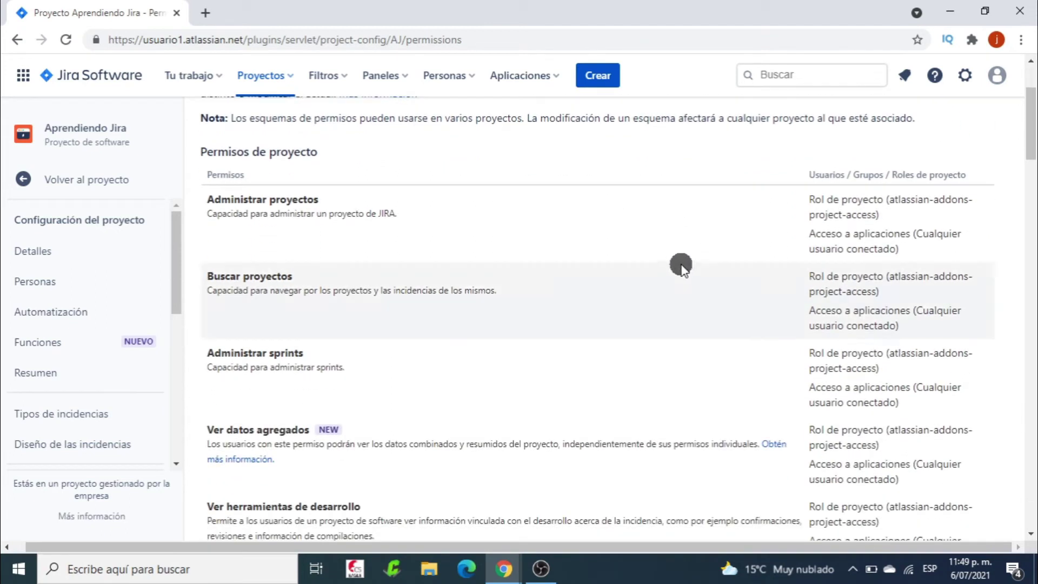
{"action": "scroll", "coordinate": [322, 295], "scroll_direction": "down", "scroll_amount": 2}
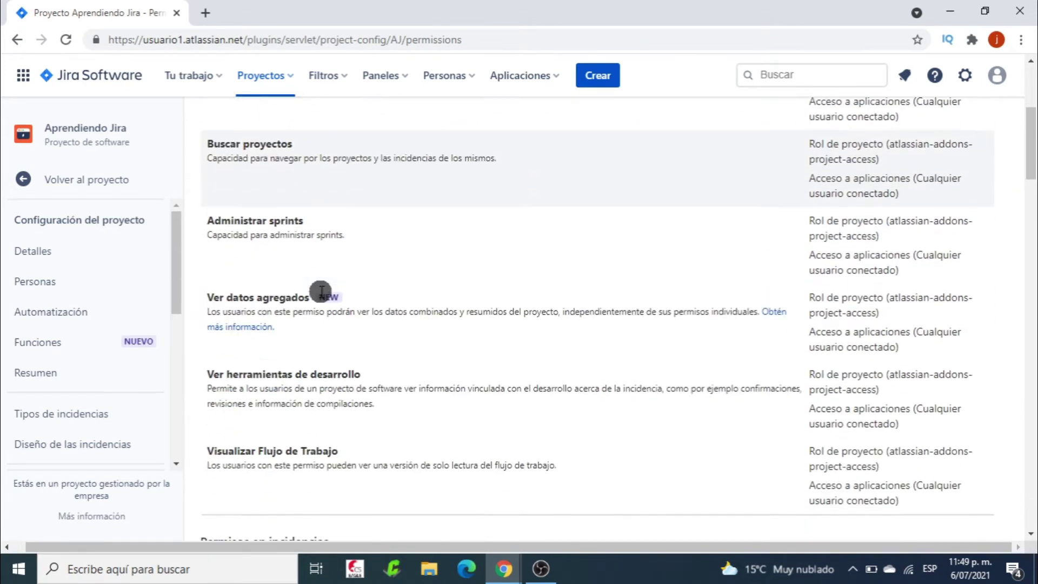
{"action": "scroll", "coordinate": [627, 307], "scroll_direction": "up", "scroll_amount": 5}
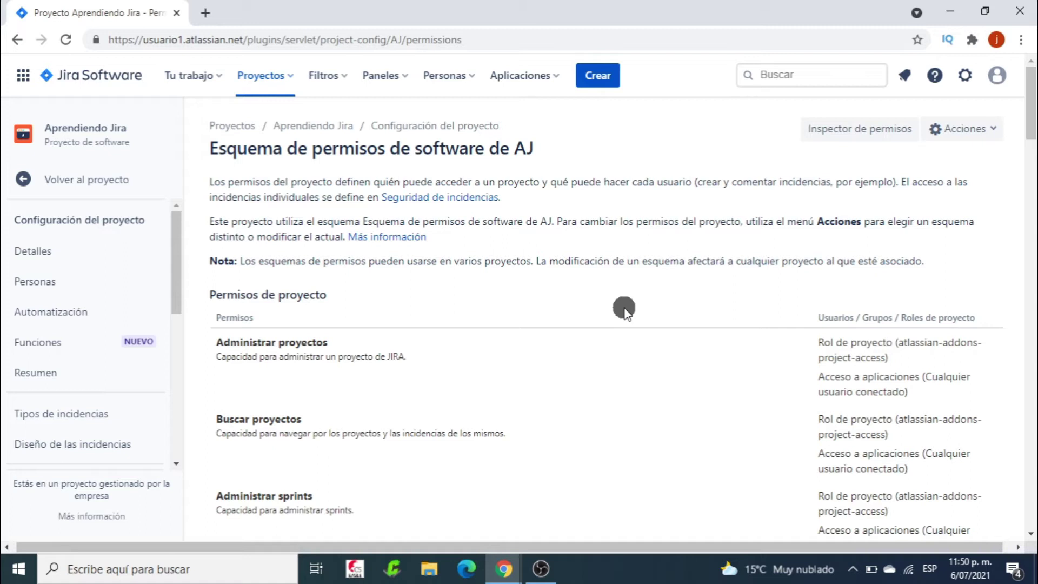
{"action": "scroll", "coordinate": [315, 195], "scroll_direction": "down", "scroll_amount": 3}
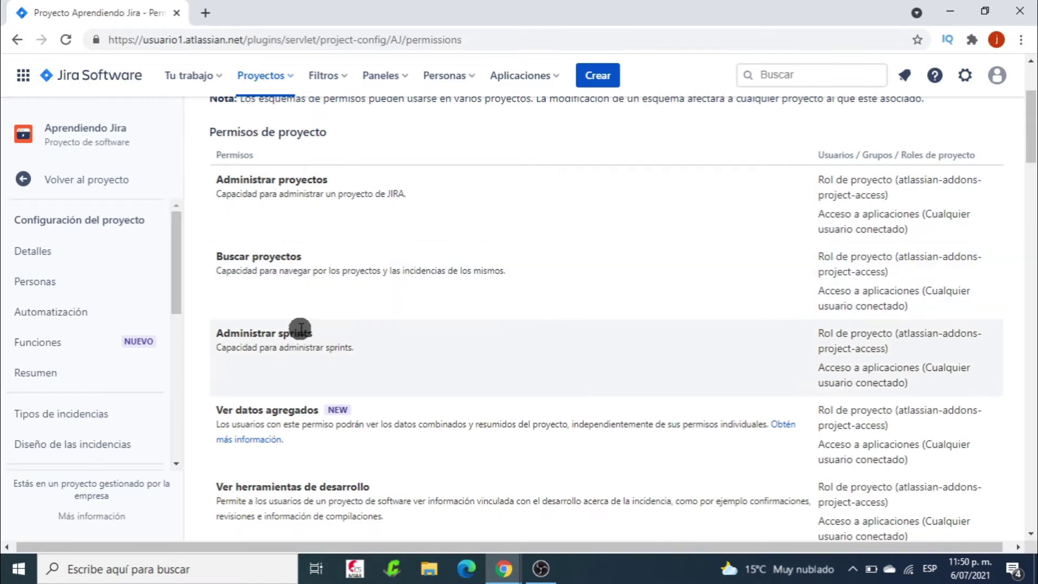
{"action": "scroll", "coordinate": [297, 331], "scroll_direction": "down", "scroll_amount": 2}
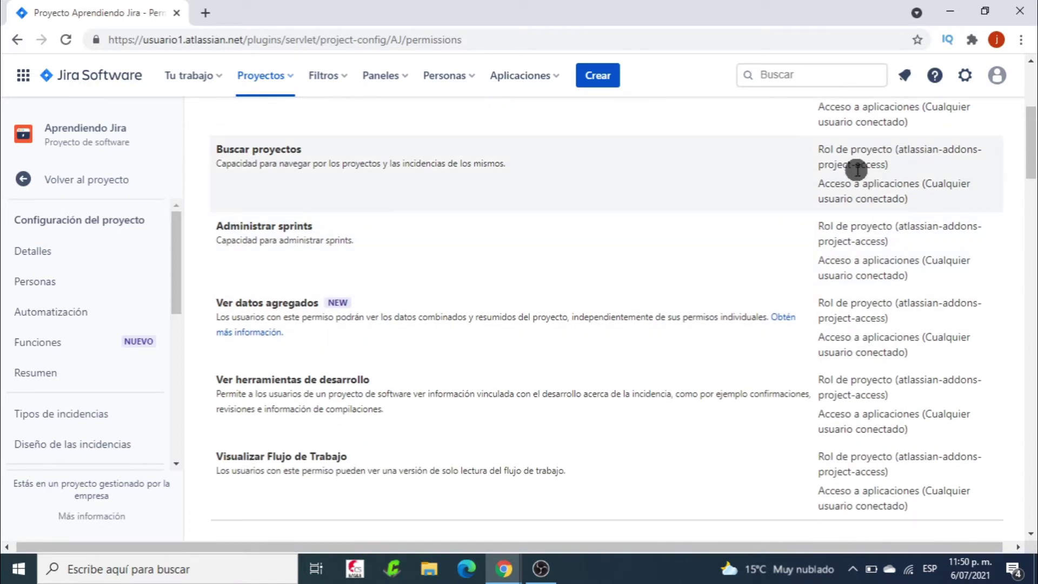
{"action": "scroll", "coordinate": [762, 208], "scroll_direction": "up", "scroll_amount": 5}
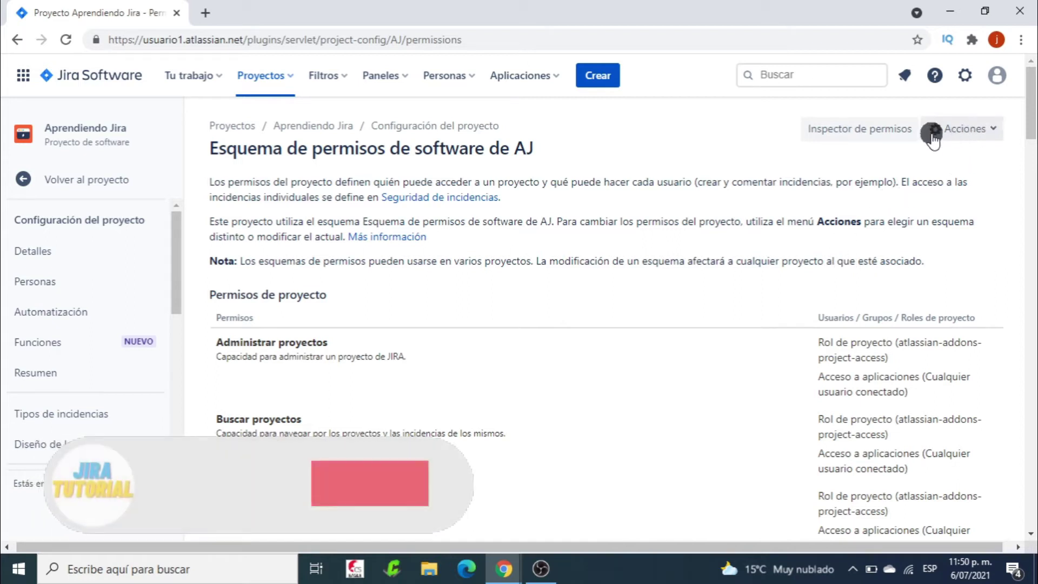
Switch the project to a different permission scheme by associating it with Default Permission Scheme
{"action": "left_click", "coordinate": [985, 135]}
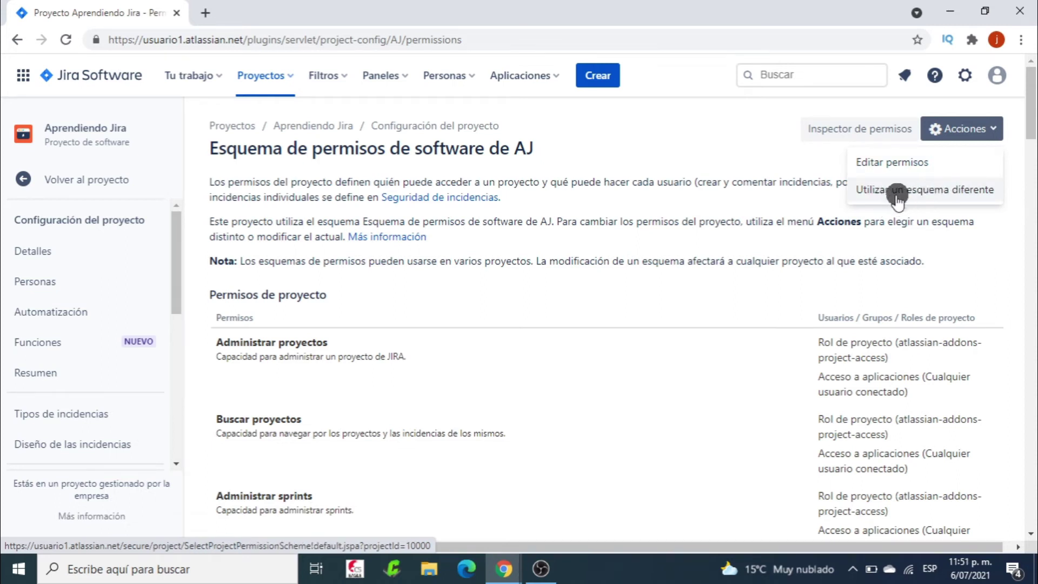
{"action": "left_click", "coordinate": [930, 190]}
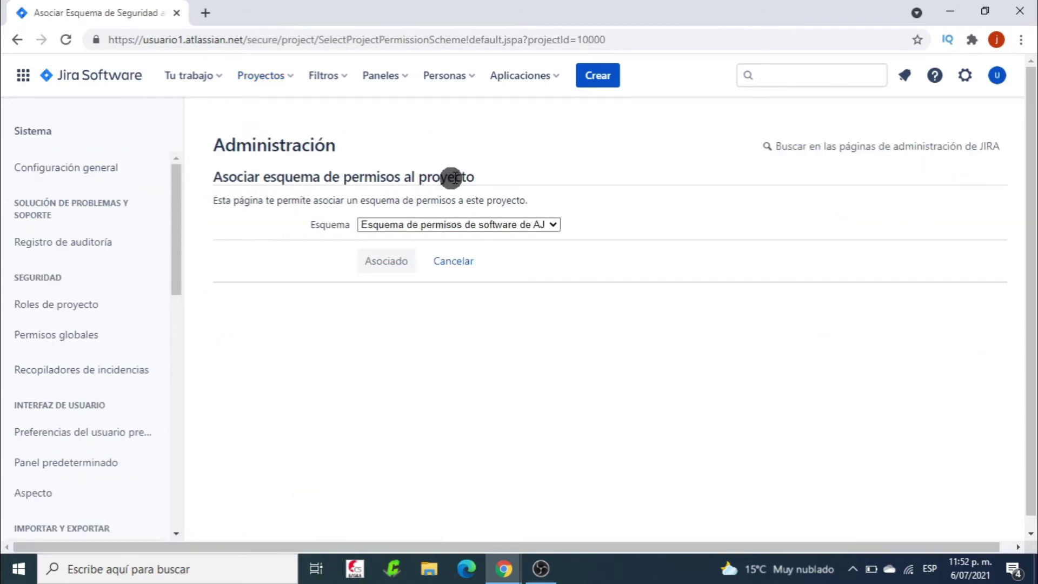
{"action": "left_click", "coordinate": [554, 225]}
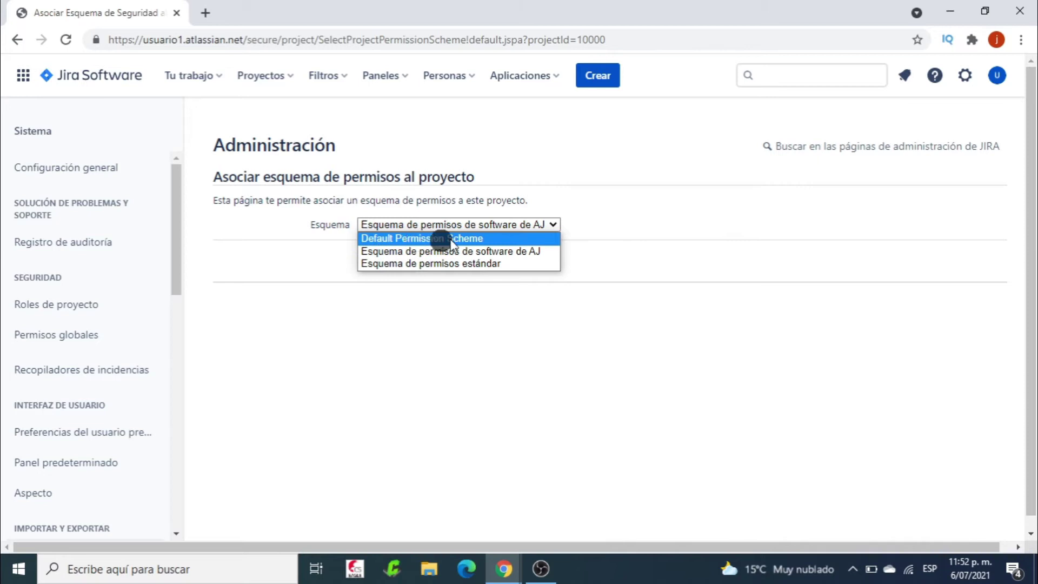
{"action": "left_click", "coordinate": [479, 238]}
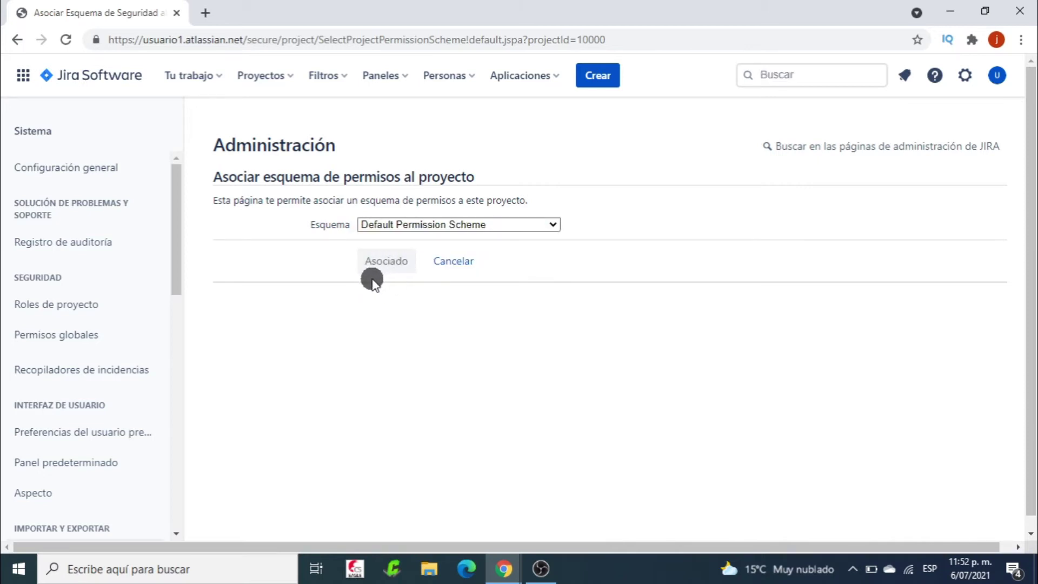
{"action": "left_click", "coordinate": [386, 265]}
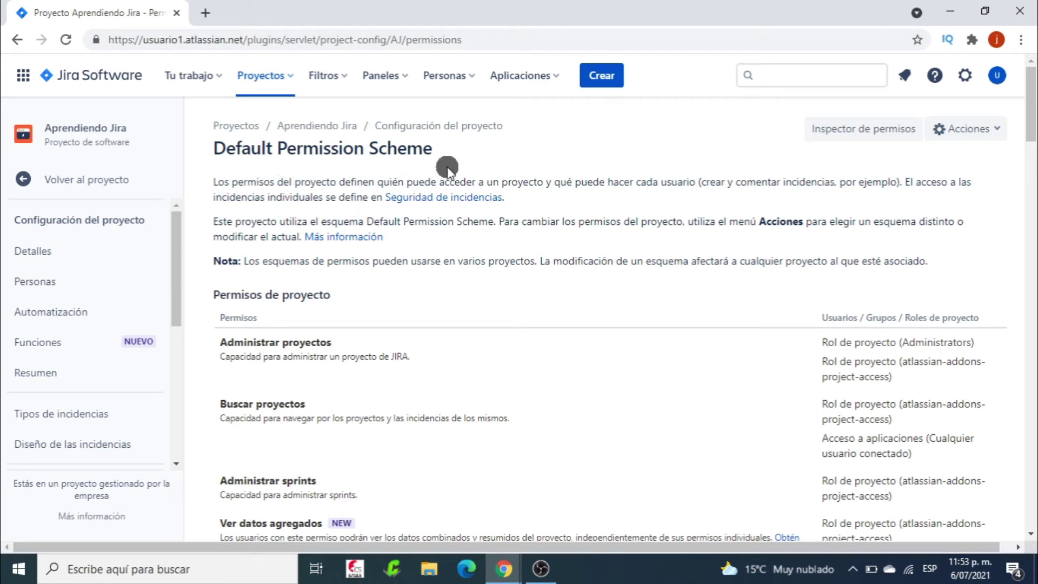
Examine which roles hold each project permission in the newly associated Default Permission Scheme
{"action": "scroll", "coordinate": [669, 298], "scroll_direction": "down", "scroll_amount": 7}
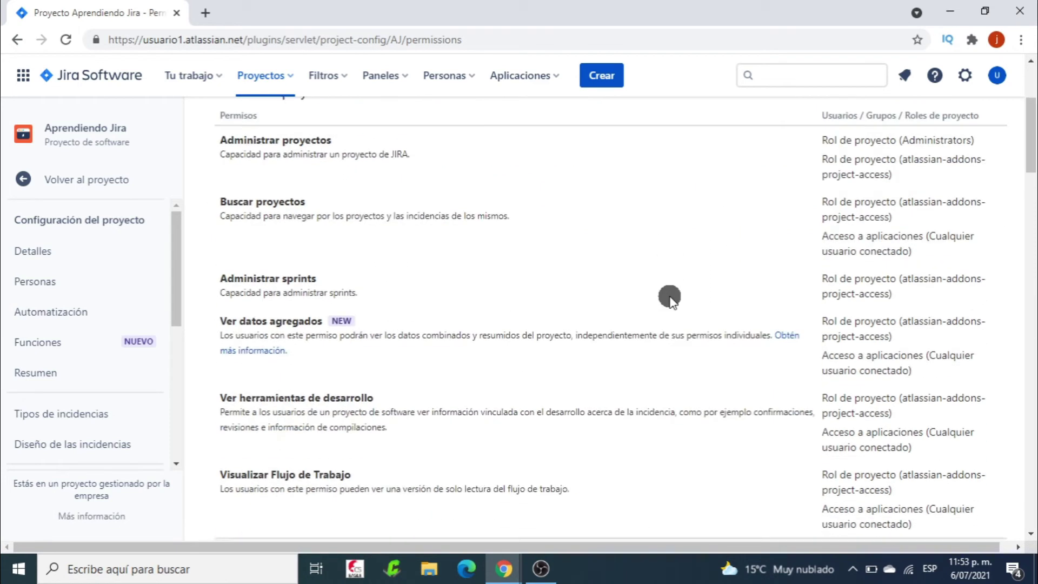
{"action": "scroll", "coordinate": [668, 296], "scroll_direction": "up", "scroll_amount": 7}
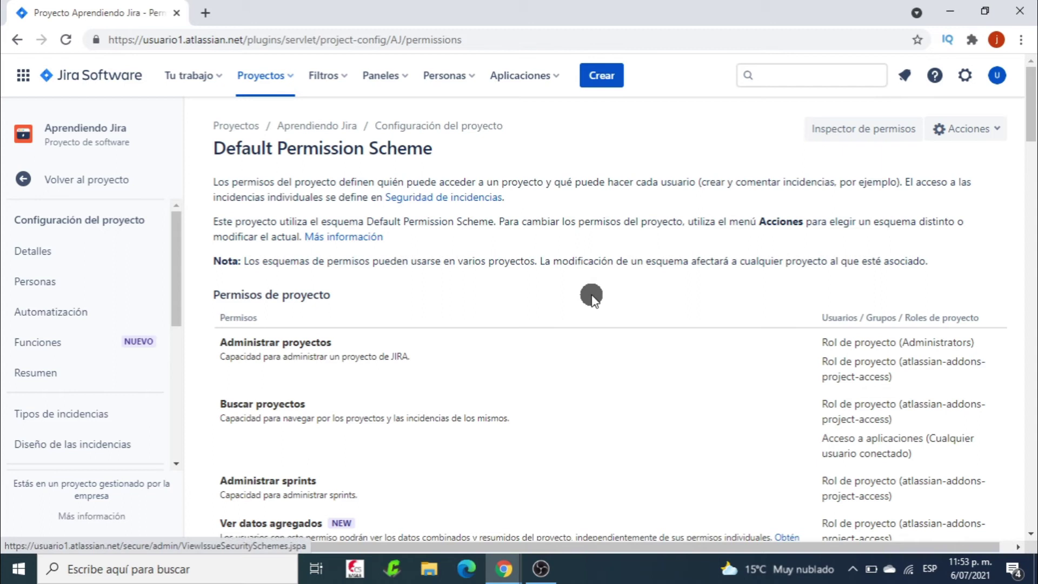
{"action": "scroll", "coordinate": [592, 292], "scroll_direction": "down", "scroll_amount": 2}
{"action": "scroll", "coordinate": [594, 286], "scroll_direction": "down", "scroll_amount": 5}
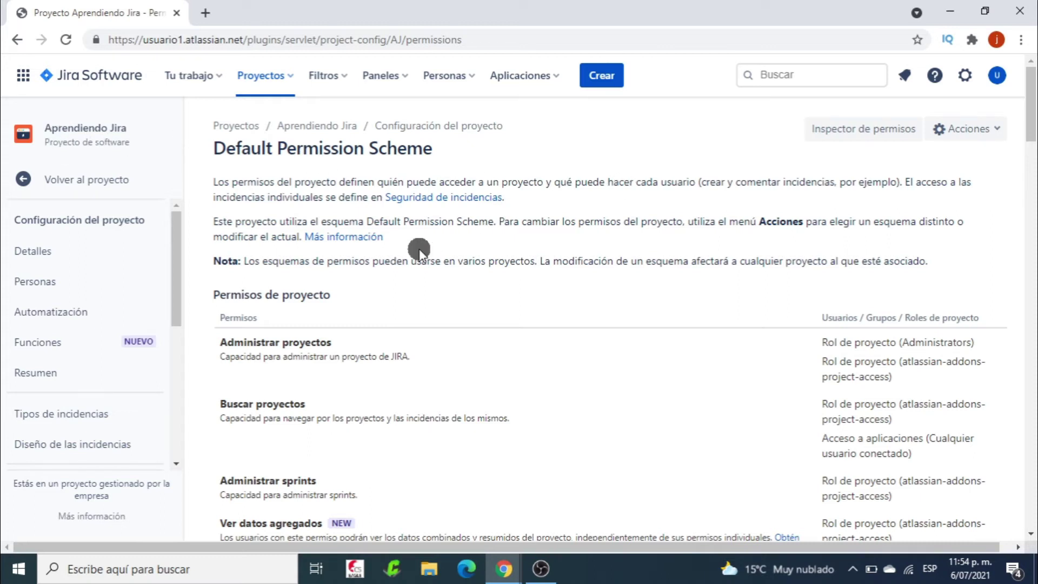
{"action": "scroll", "coordinate": [420, 249], "scroll_direction": "down", "scroll_amount": 3}
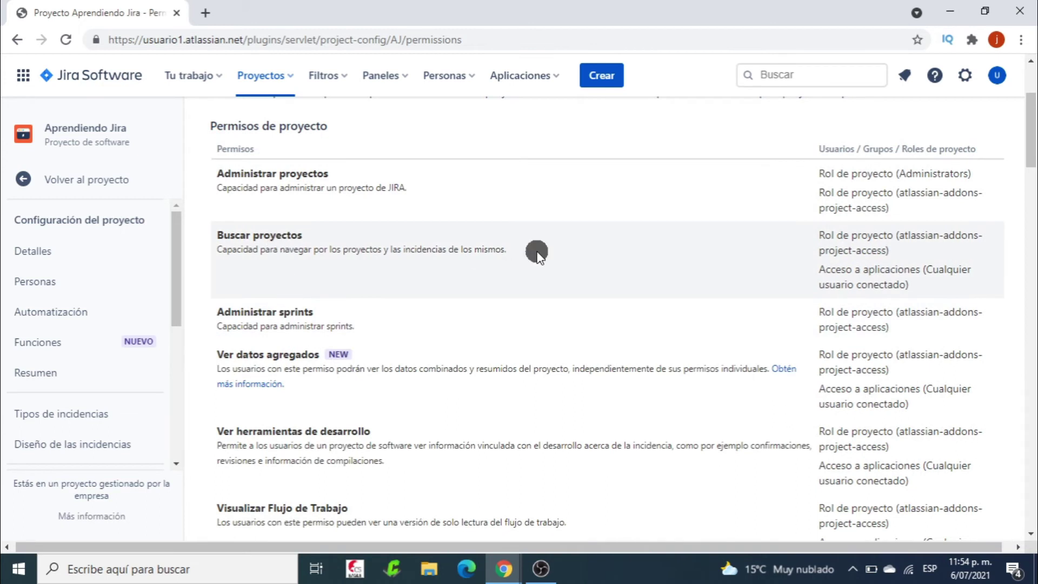
{"action": "scroll", "coordinate": [537, 254], "scroll_direction": "up", "scroll_amount": 3}
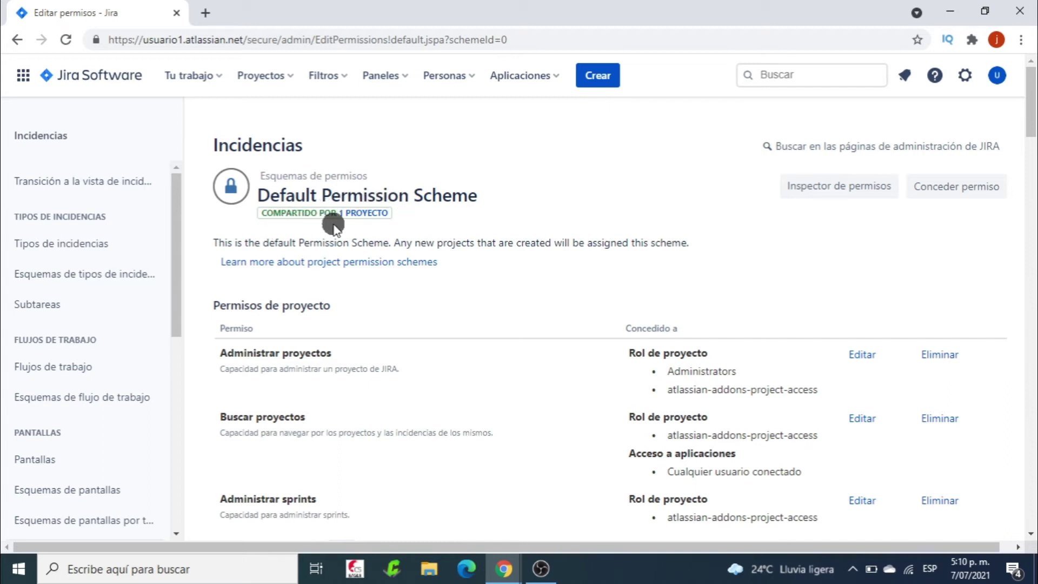
Check which projects share the Default Permission Scheme and examine who is granted its issue permissions, including Borrar incidencias
{"action": "left_click", "coordinate": [366, 212]}
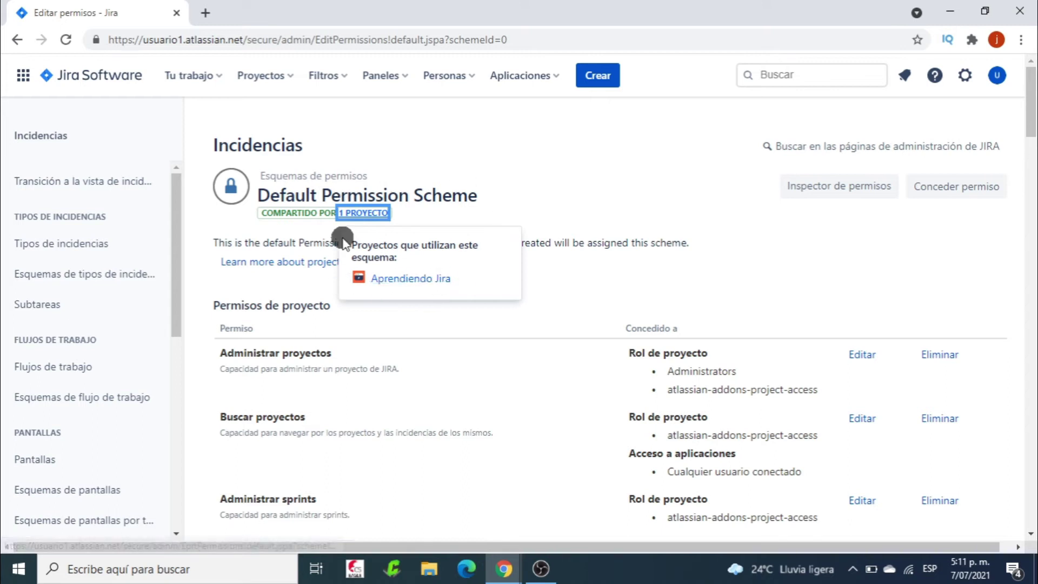
{"action": "left_click", "coordinate": [622, 180]}
{"action": "scroll", "coordinate": [622, 180], "scroll_direction": "down", "scroll_amount": 10}
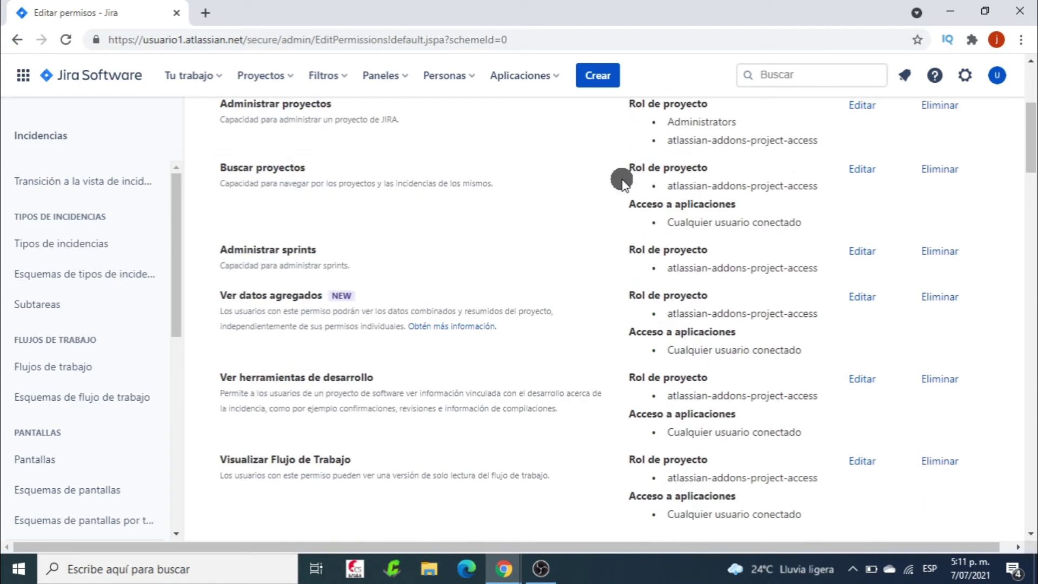
{"action": "scroll", "coordinate": [413, 364], "scroll_direction": "down", "scroll_amount": 3}
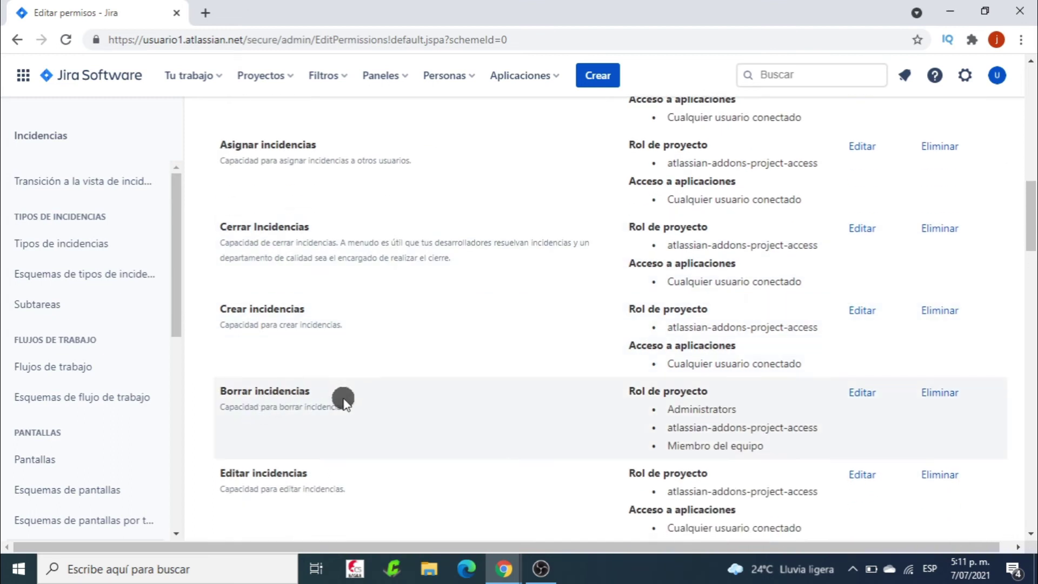
{"action": "scroll", "coordinate": [469, 406], "scroll_direction": "down", "scroll_amount": 2}
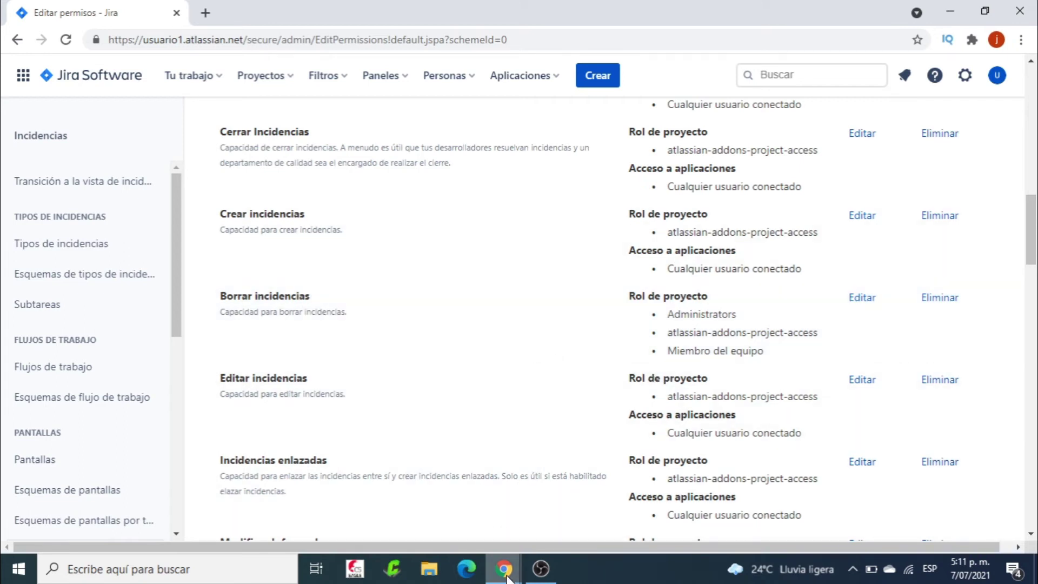
Switch to the incognito browser window with the Tablero AJ backlog
{"action": "mouse_move", "coordinate": [509, 577]}
{"action": "left_click", "coordinate": [556, 513]}
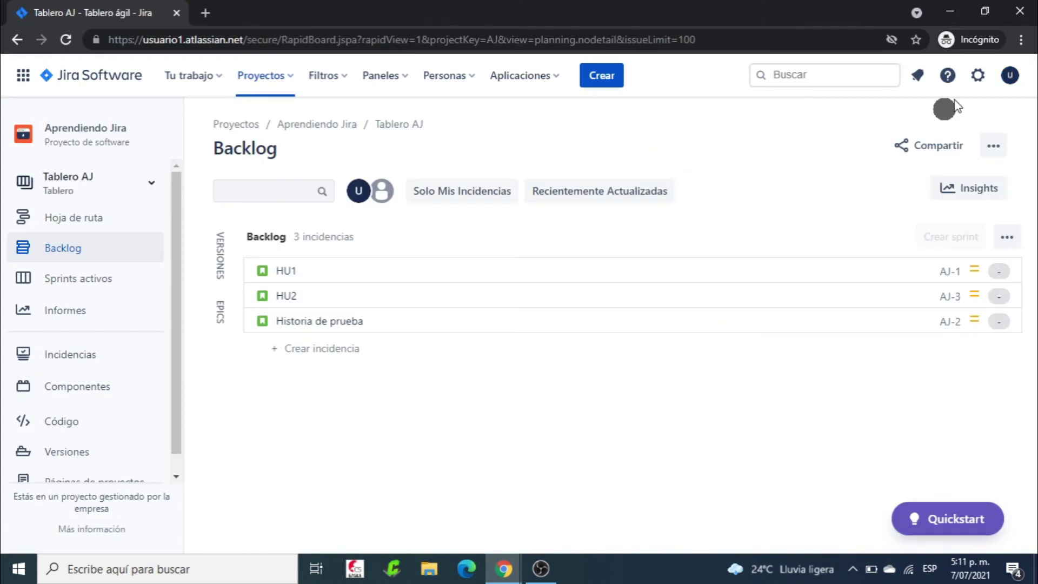
Check which account is signed in and whether it can delete backlog issue HU2, without confirming the deletion
{"action": "left_click", "coordinate": [1011, 78]}
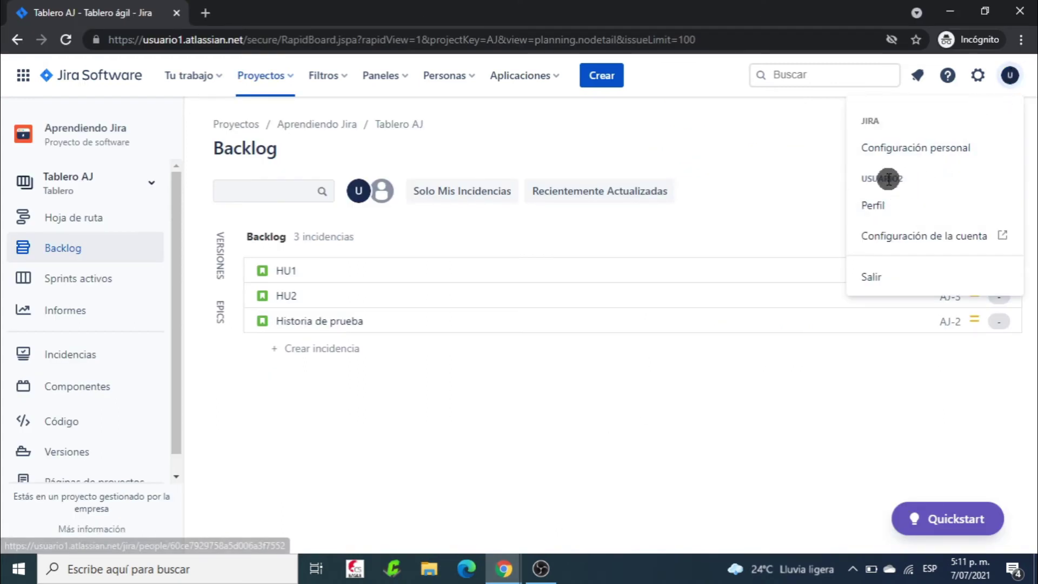
{"action": "left_click", "coordinate": [750, 136]}
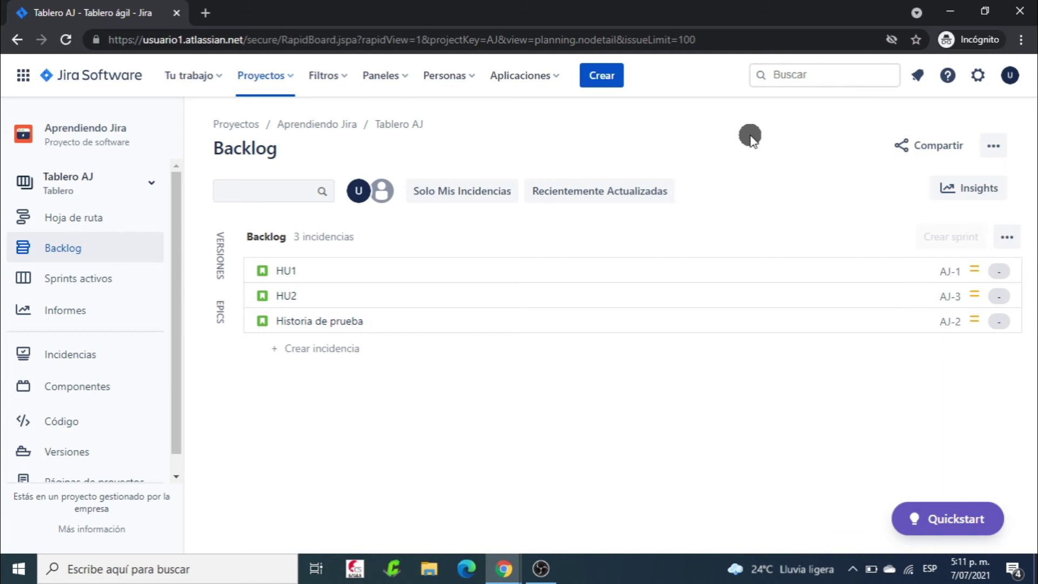
{"action": "left_click", "coordinate": [458, 293]}
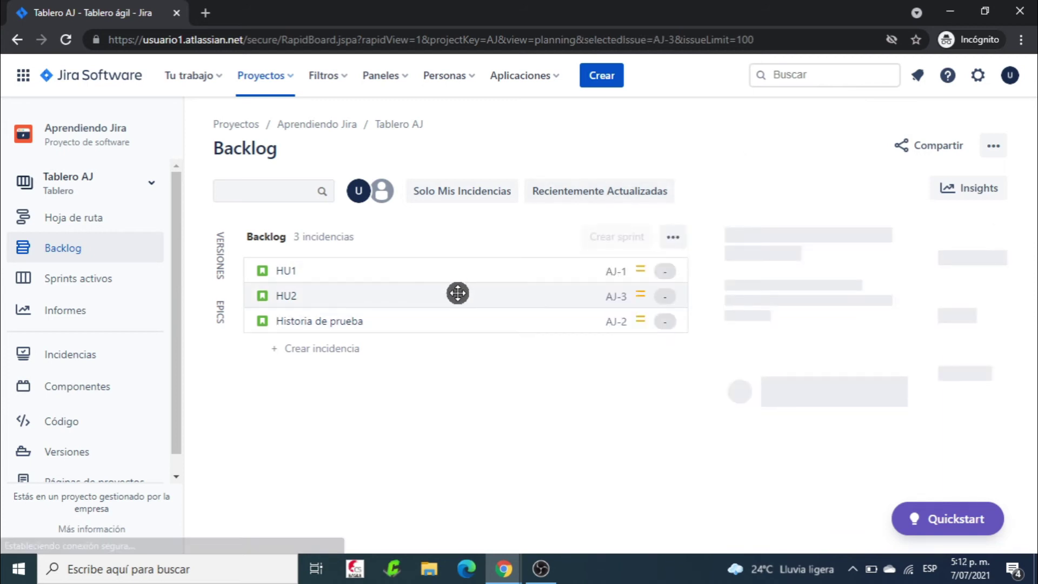
{"action": "right_click", "coordinate": [395, 291]}
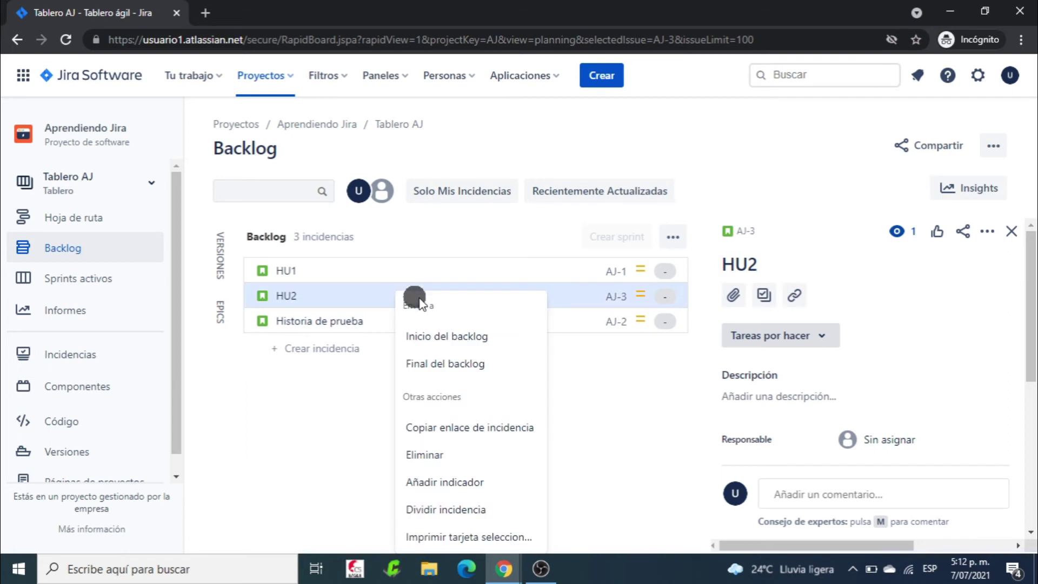
{"action": "left_click", "coordinate": [431, 456]}
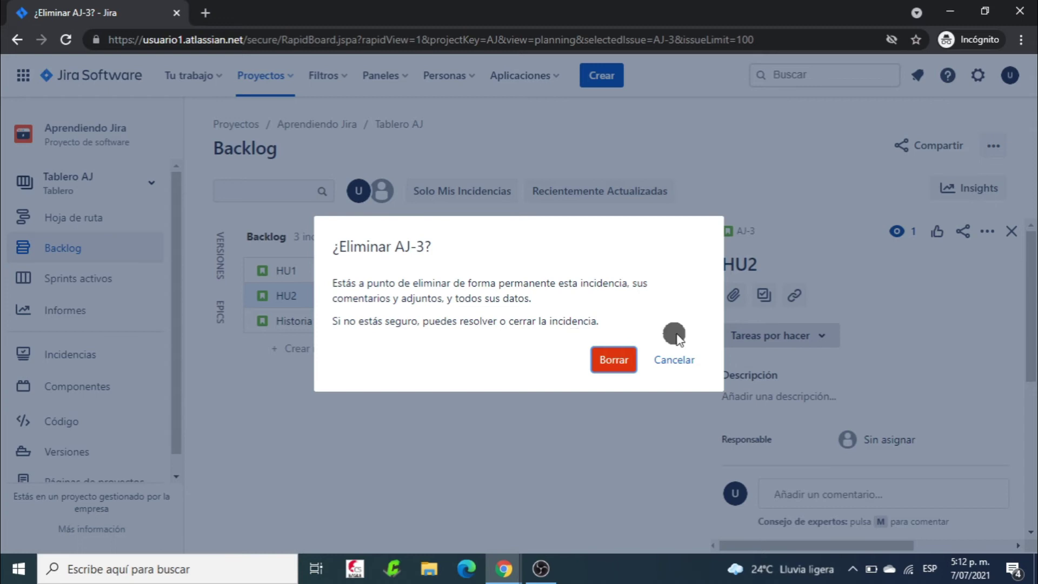
{"action": "left_click", "coordinate": [671, 362]}
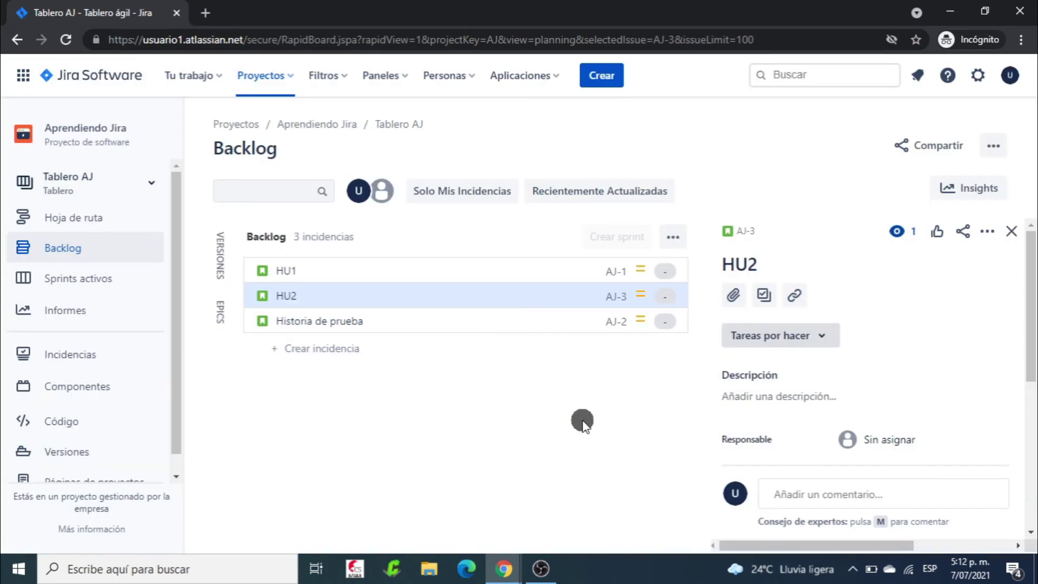
Switch to the regular browser window and open the permission settings of the Aprendiendo Jira project
{"action": "key", "text": "alt+Tab"}
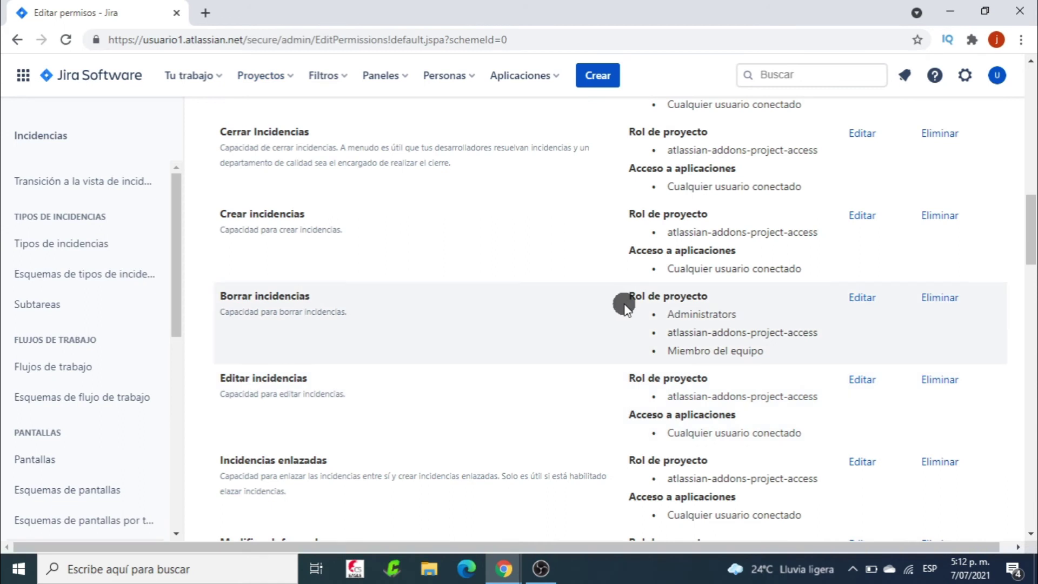
{"action": "scroll", "coordinate": [622, 302], "scroll_direction": "up", "scroll_amount": 20}
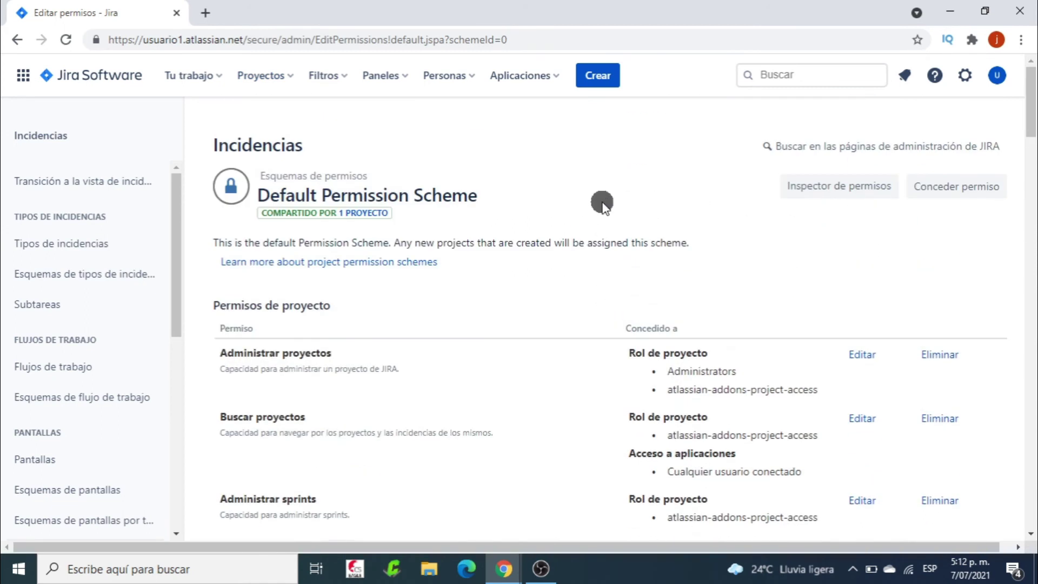
{"action": "left_click", "coordinate": [291, 86]}
{"action": "left_click", "coordinate": [301, 141]}
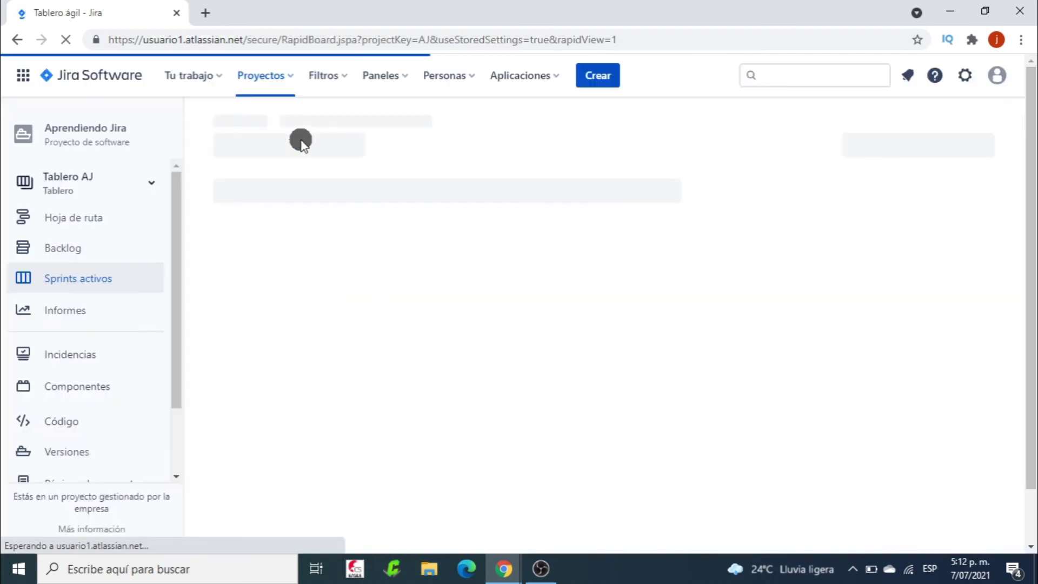
{"action": "scroll", "coordinate": [65, 361], "scroll_direction": "down", "scroll_amount": 2}
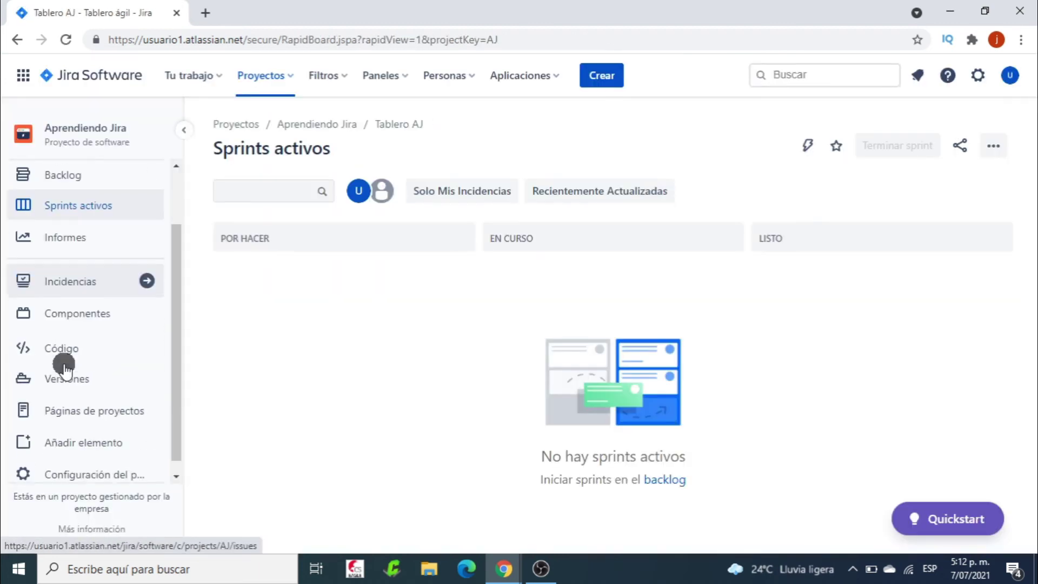
{"action": "left_click", "coordinate": [83, 456]}
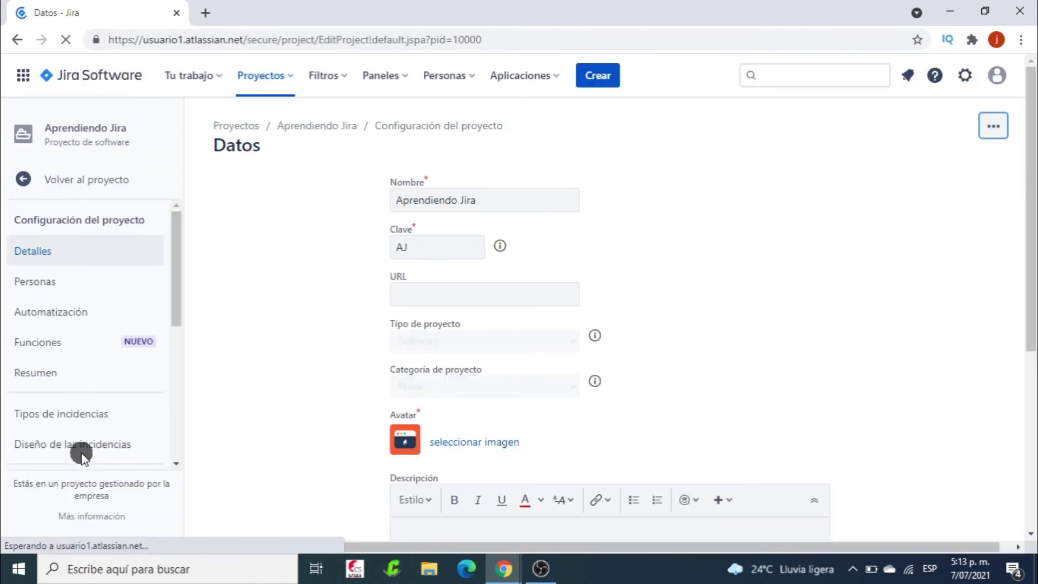
{"action": "scroll", "coordinate": [86, 365], "scroll_direction": "down", "scroll_amount": 5}
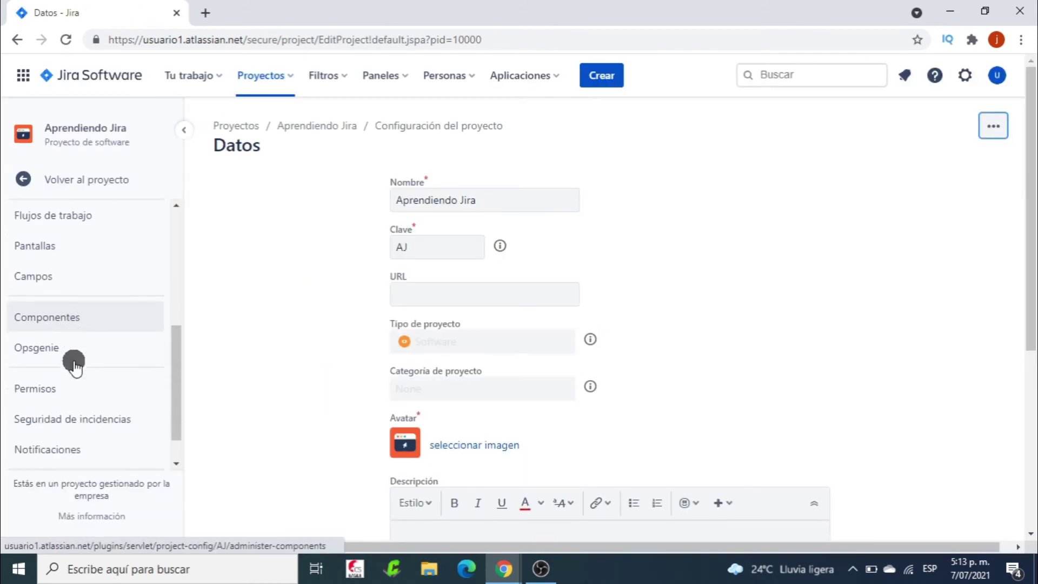
{"action": "scroll", "coordinate": [64, 357], "scroll_direction": "down", "scroll_amount": 1}
{"action": "left_click", "coordinate": [49, 349]}
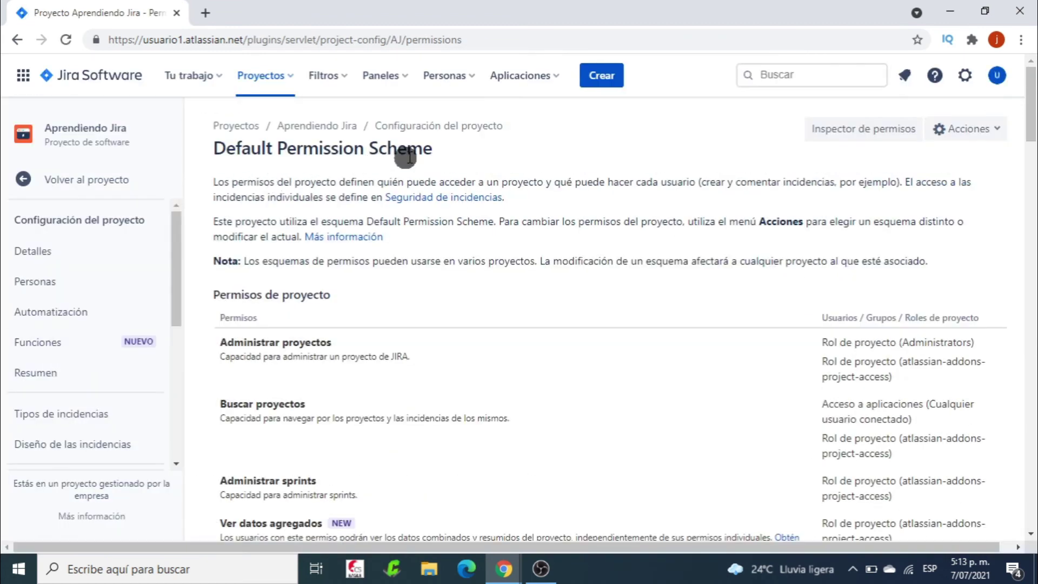
Switch the project to a different permission scheme by associating it with Esquema de permisos de software de AJ
{"action": "mouse_move", "coordinate": [433, 154]}
{"action": "left_click", "coordinate": [981, 135]}
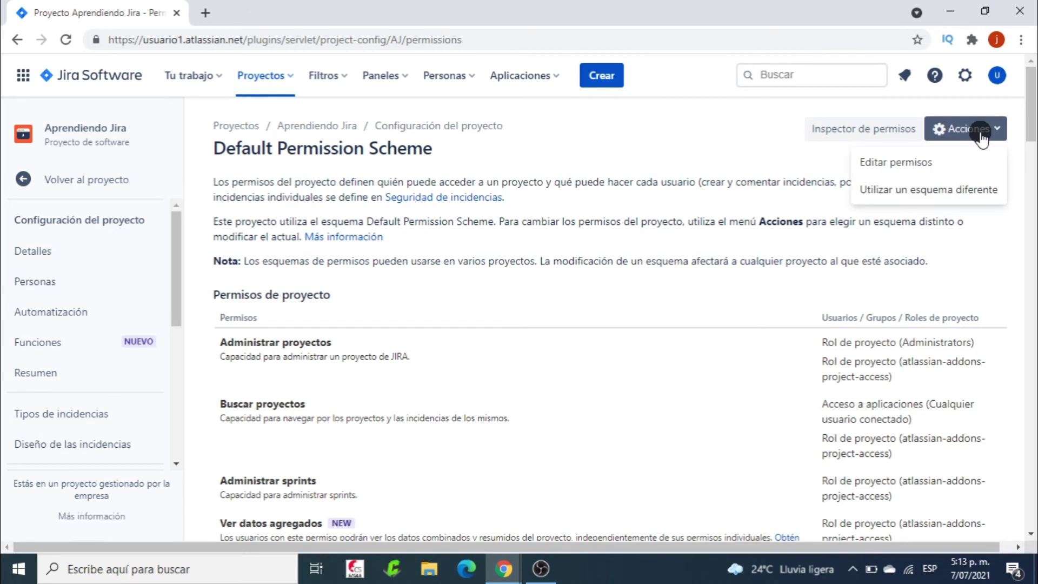
{"action": "left_click", "coordinate": [914, 163]}
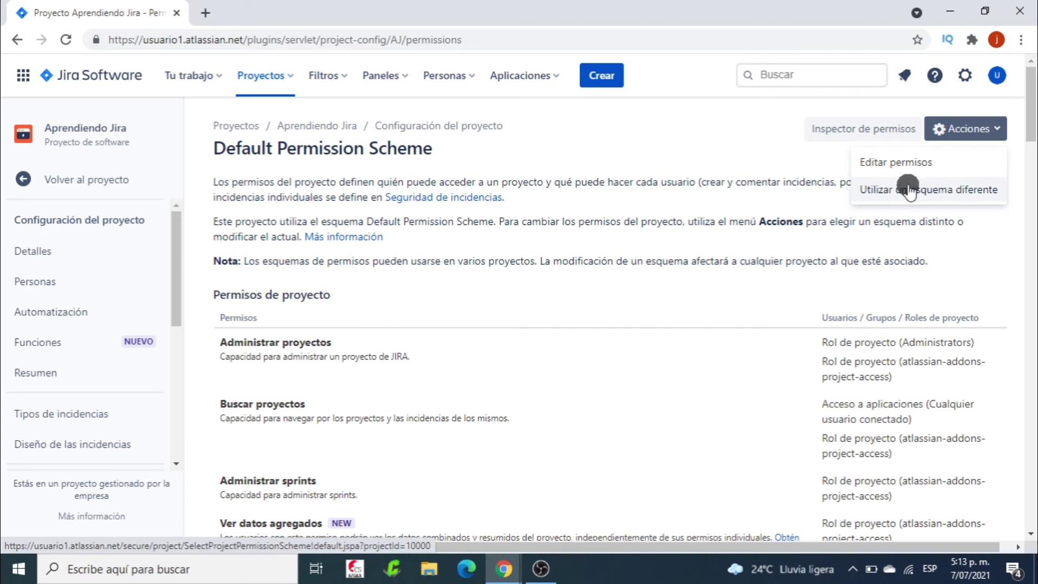
{"action": "left_click", "coordinate": [940, 192]}
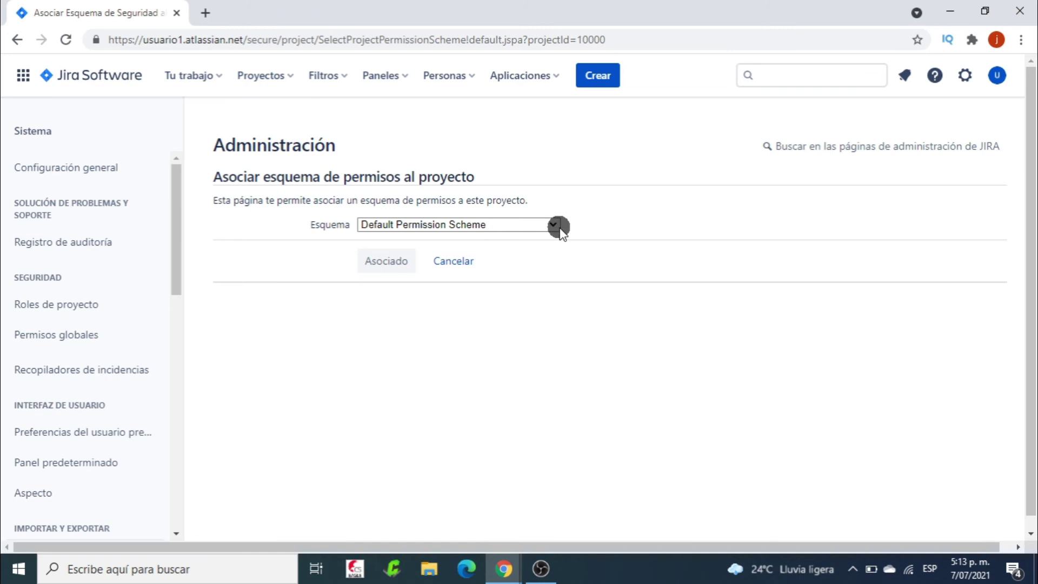
{"action": "left_click", "coordinate": [553, 227]}
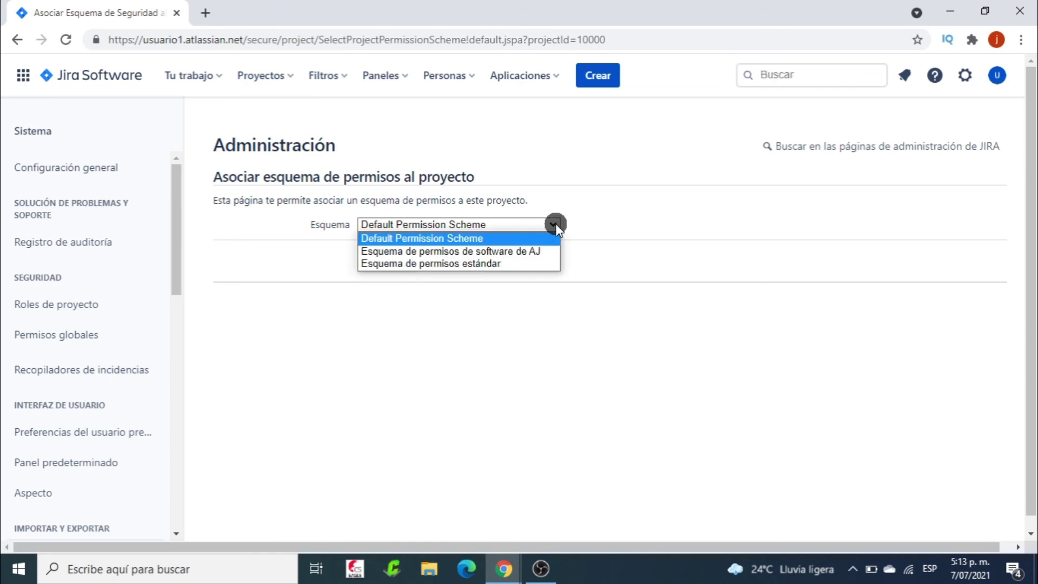
{"action": "left_click", "coordinate": [514, 252]}
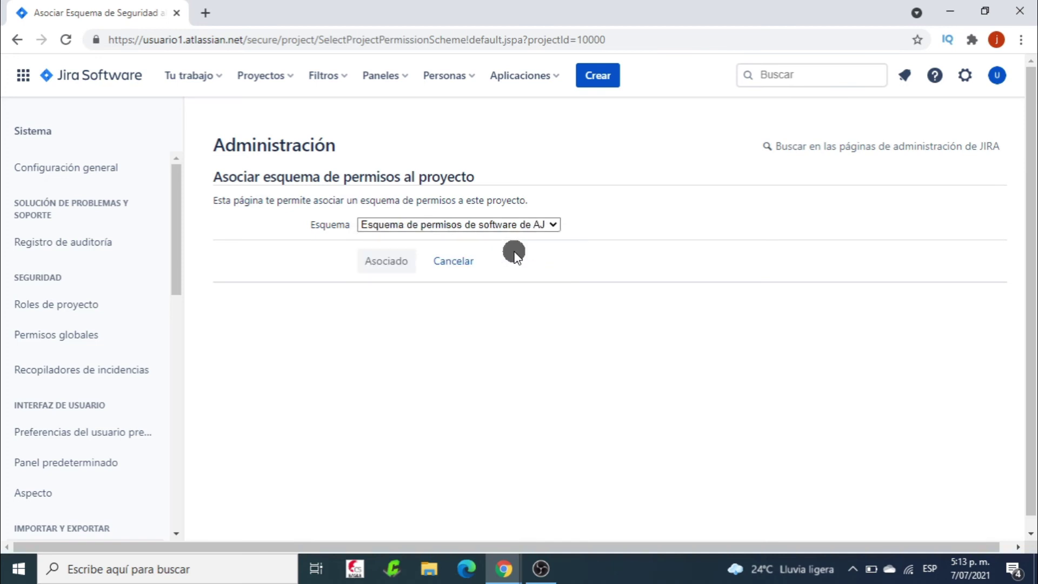
{"action": "left_click", "coordinate": [381, 264]}
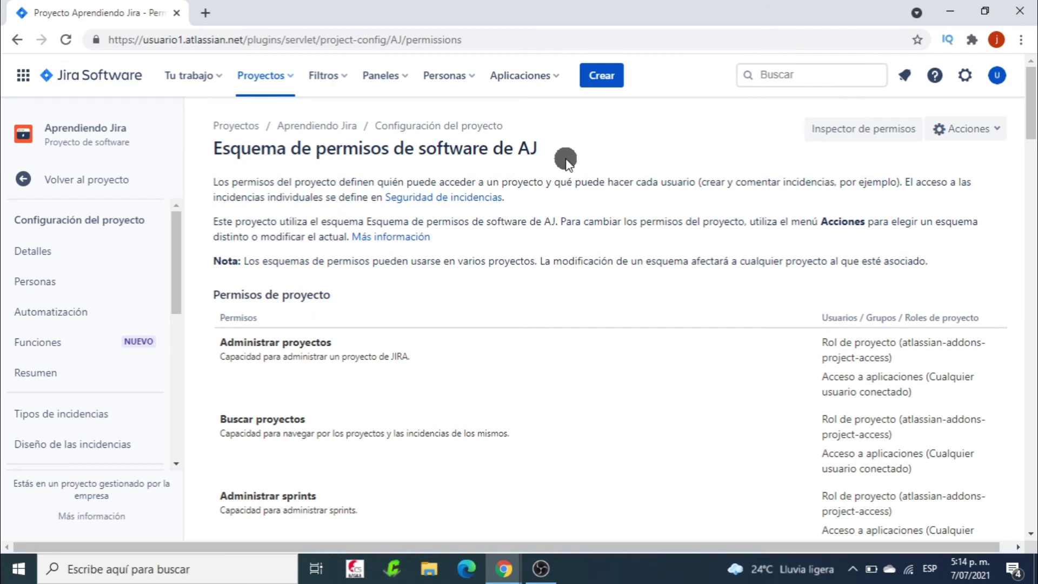
Examine who is granted each permission in the AJ software scheme, especially Borrar incidencias
{"action": "scroll", "coordinate": [711, 292], "scroll_direction": "down", "scroll_amount": 15}
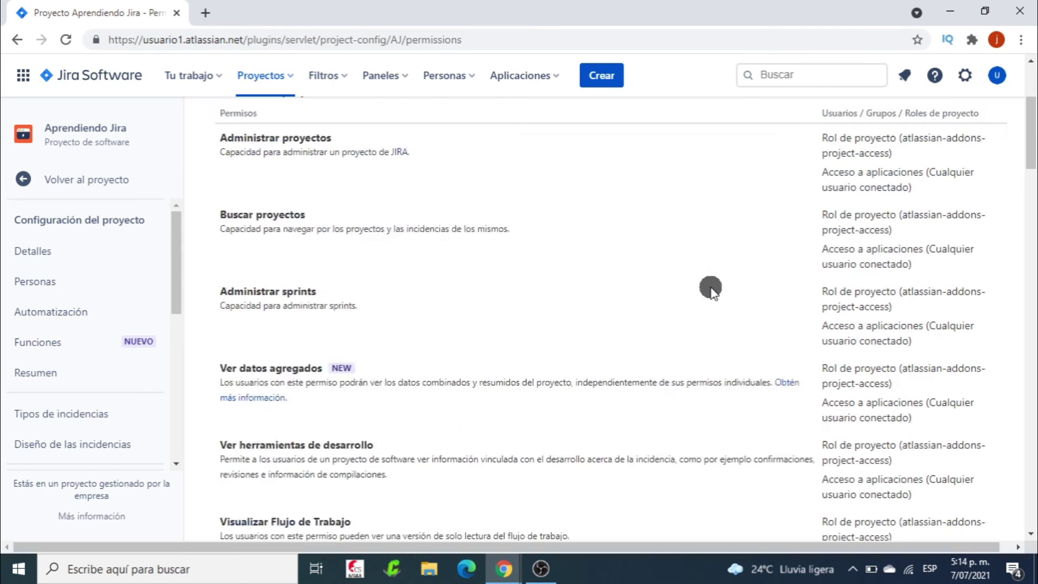
{"action": "scroll", "coordinate": [711, 292], "scroll_direction": "down", "scroll_amount": 1}
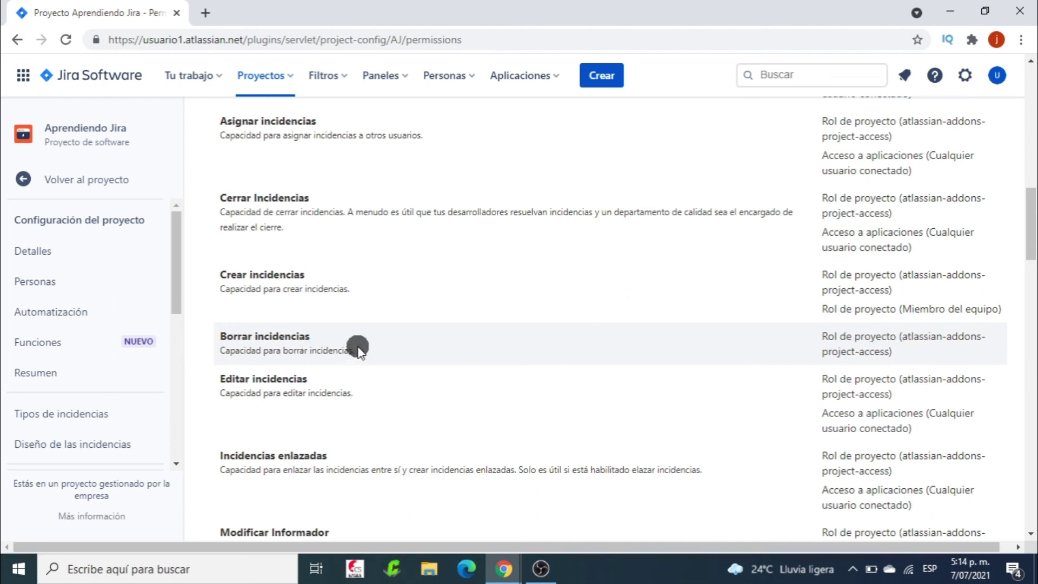
{"action": "scroll", "coordinate": [560, 291], "scroll_direction": "up", "scroll_amount": 15}
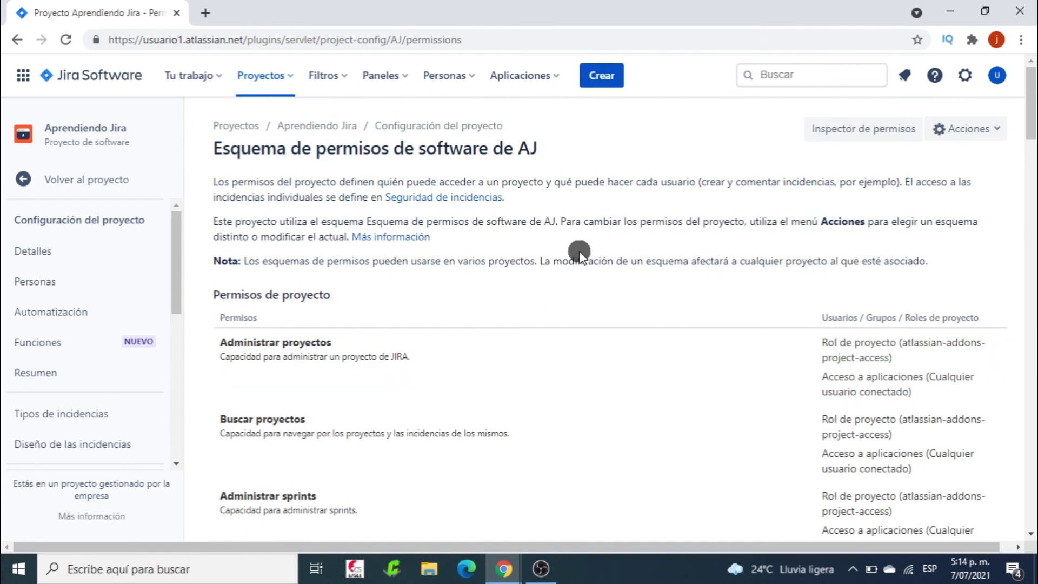
Switch to the incognito browser window, reload the Tablero AJ backlog and try to delete issue HU2
{"action": "key", "text": "alt+Tab"}
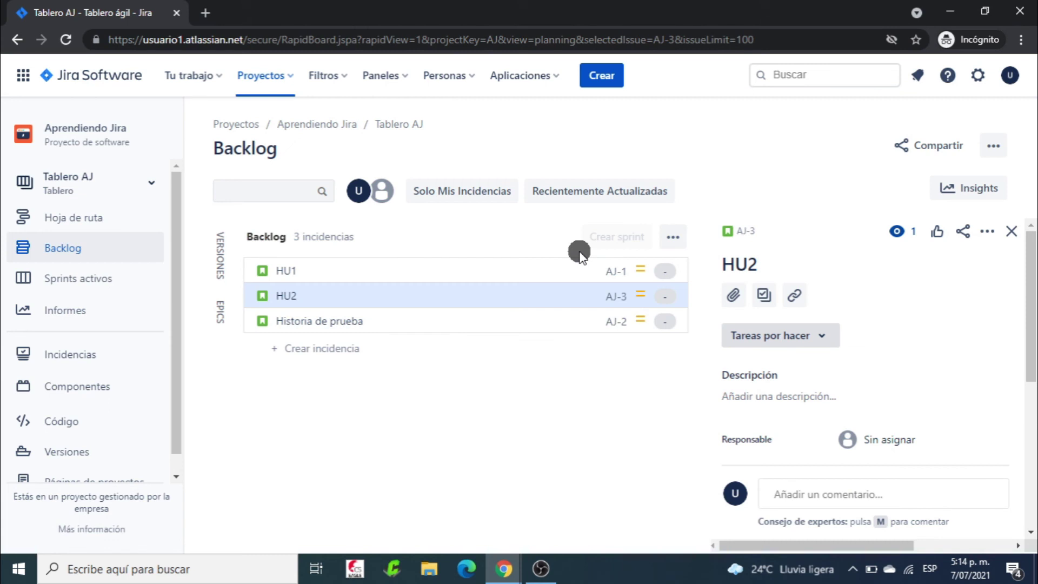
{"action": "left_click", "coordinate": [65, 37]}
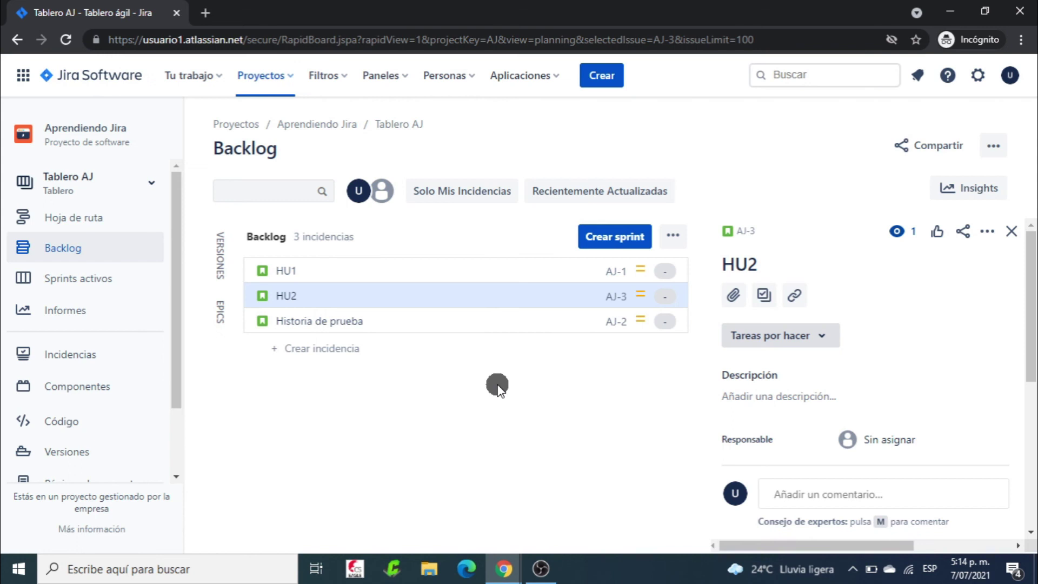
{"action": "right_click", "coordinate": [382, 296]}
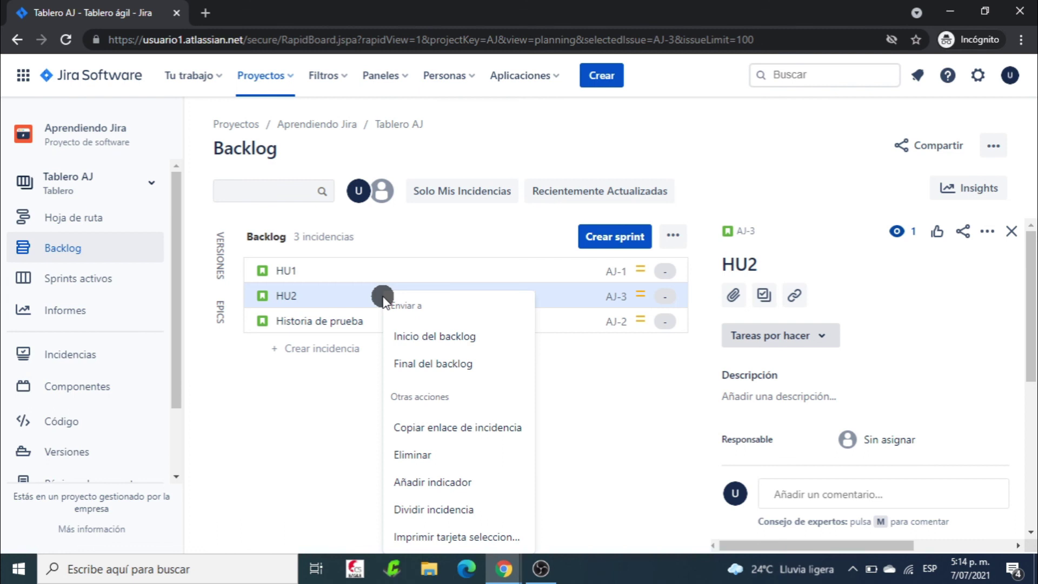
{"action": "left_click", "coordinate": [420, 455]}
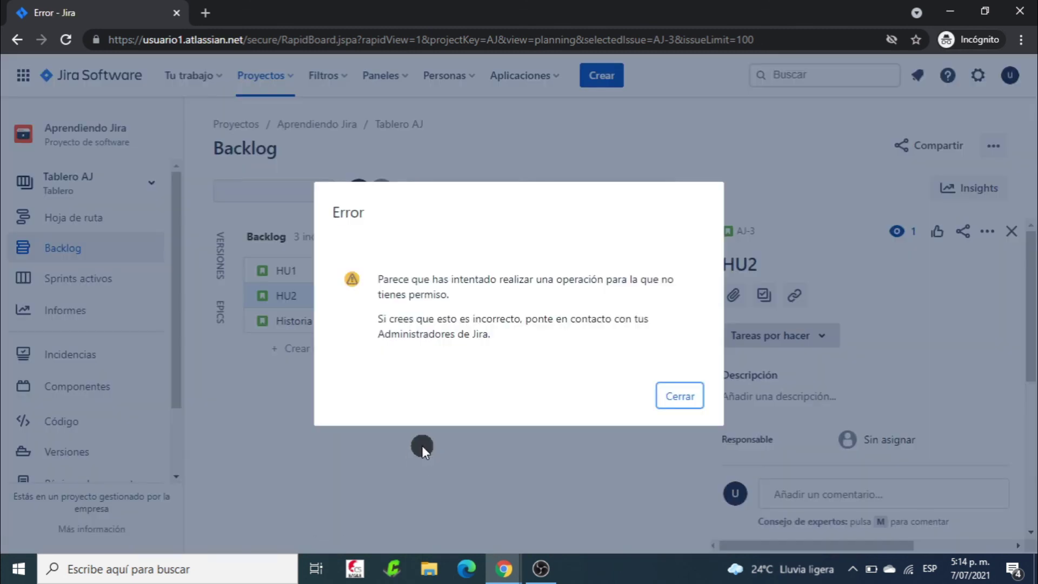